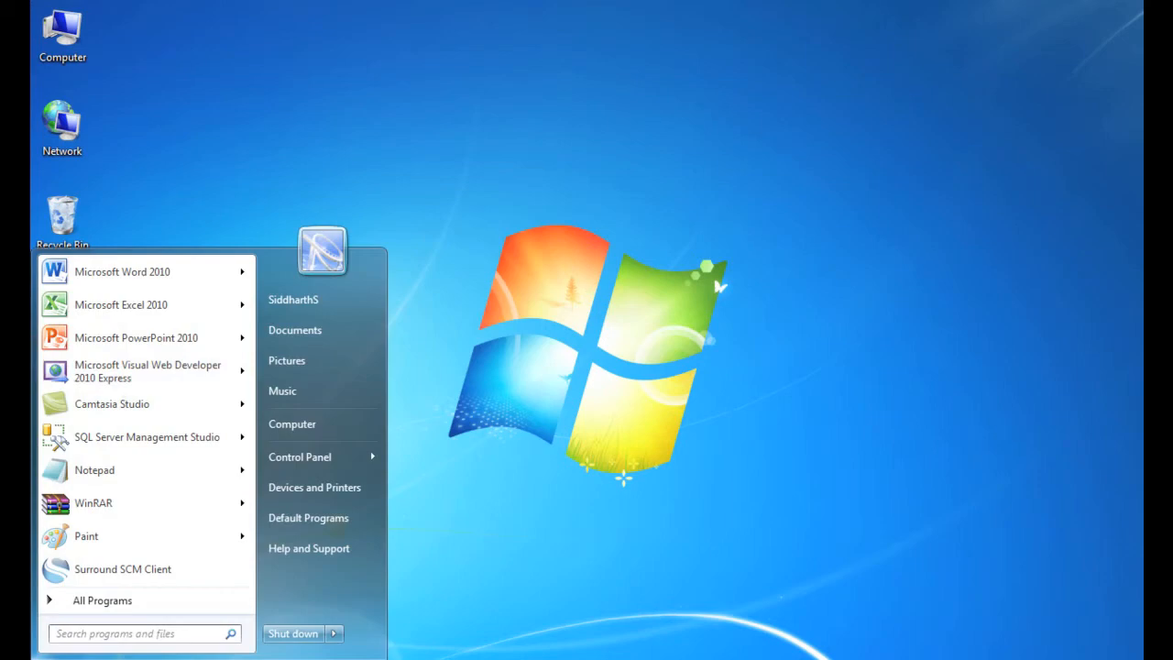
Open Excel and start a SQL Server data import, connecting to tluxm1pech.database.windows.net with the account user name and password
click(137, 301)
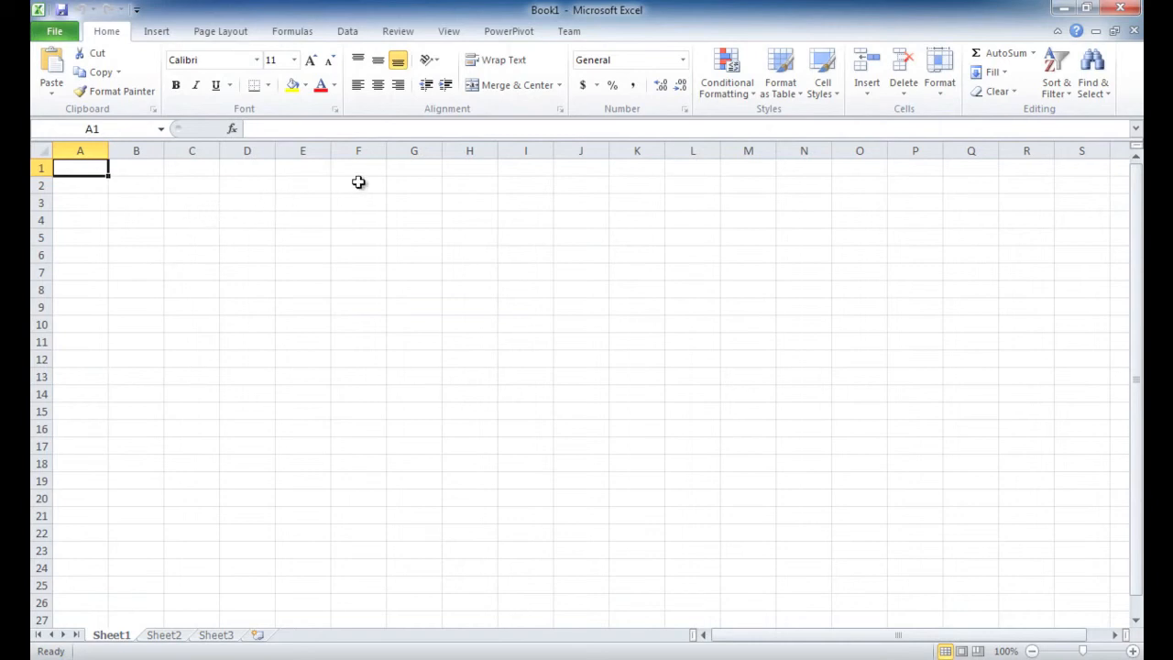
click(348, 31)
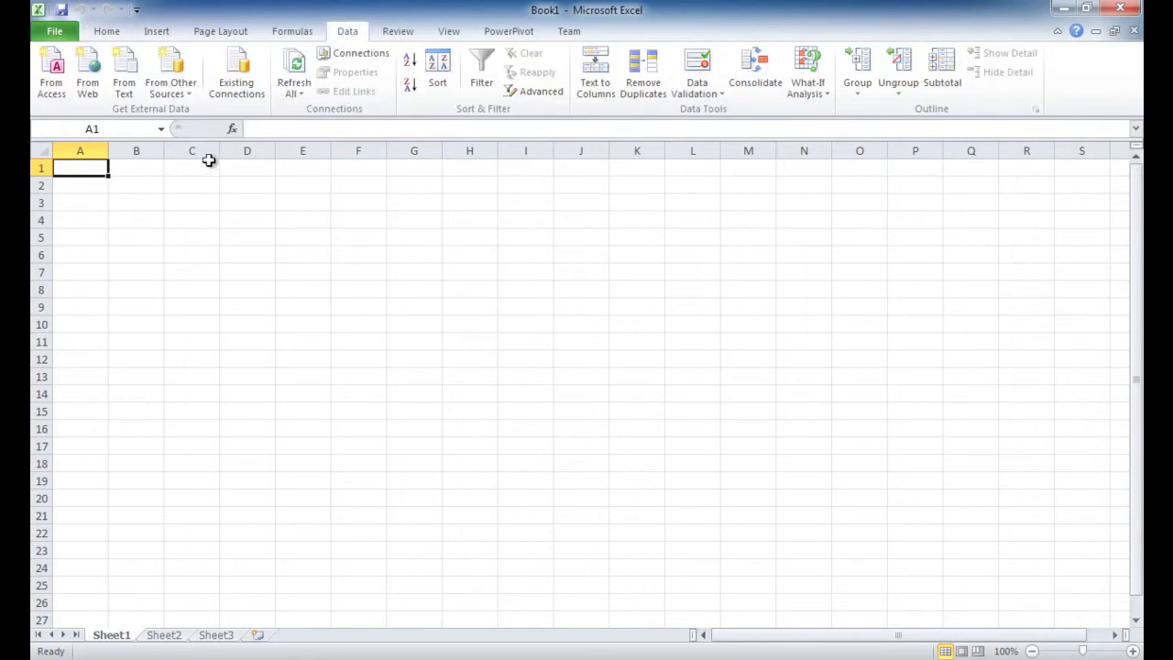
click(188, 92)
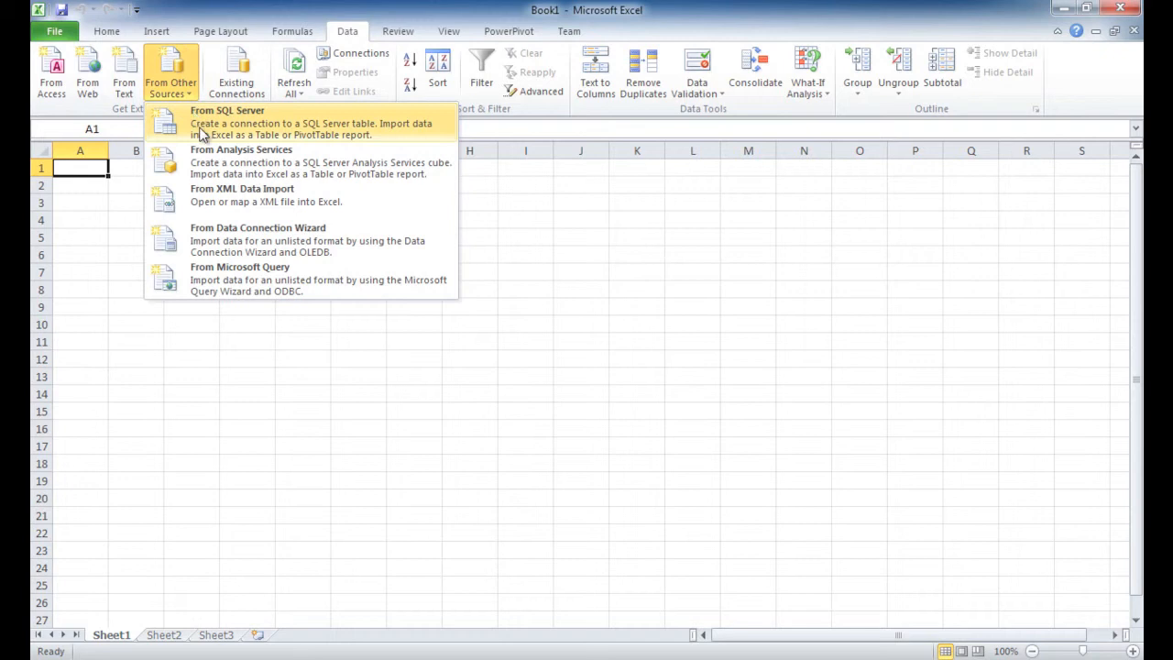
click(203, 134)
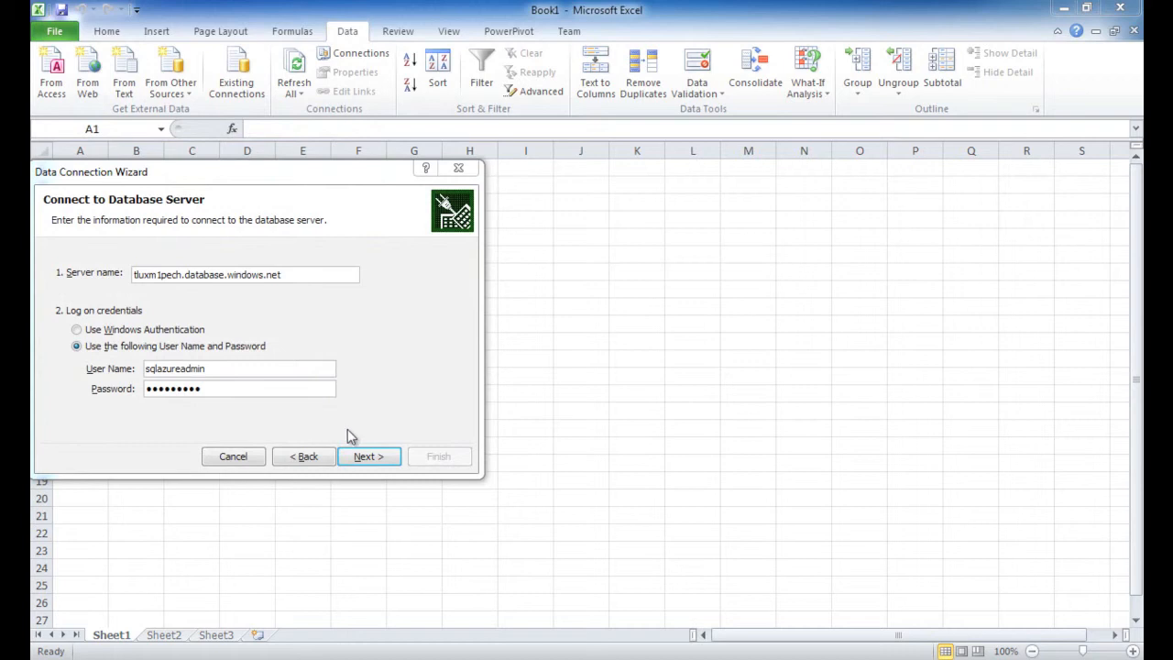
click(367, 456)
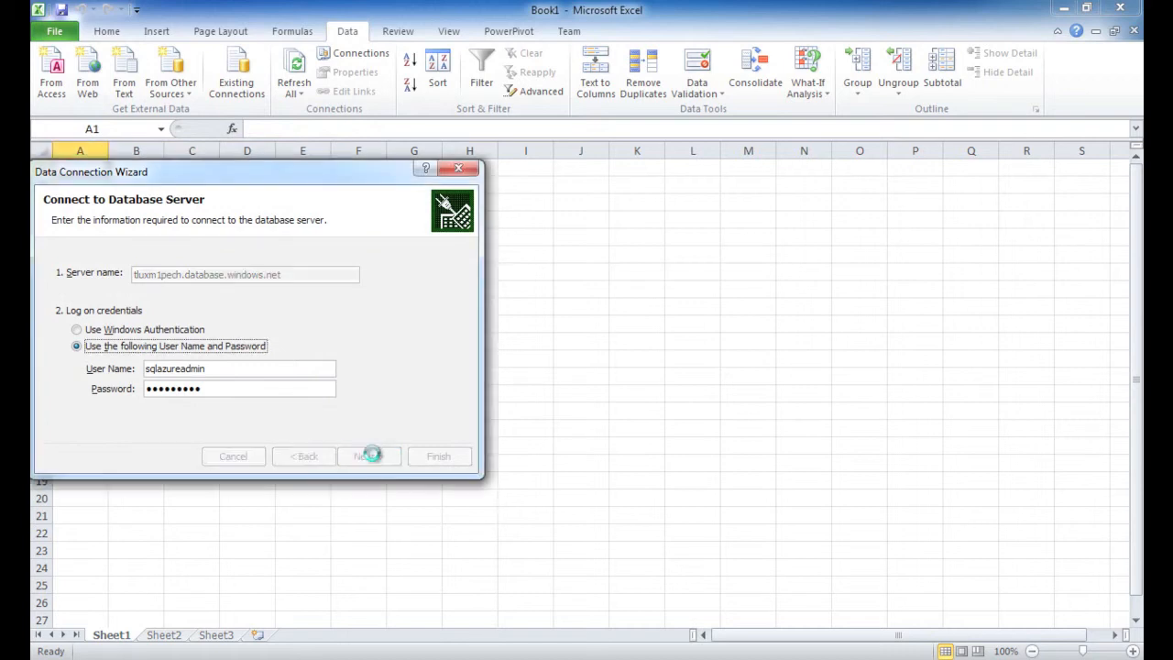
Choose the v_ExpenseByDept view in the Expenses database and save the data connection file with the description "Expenses"
click(255, 272)
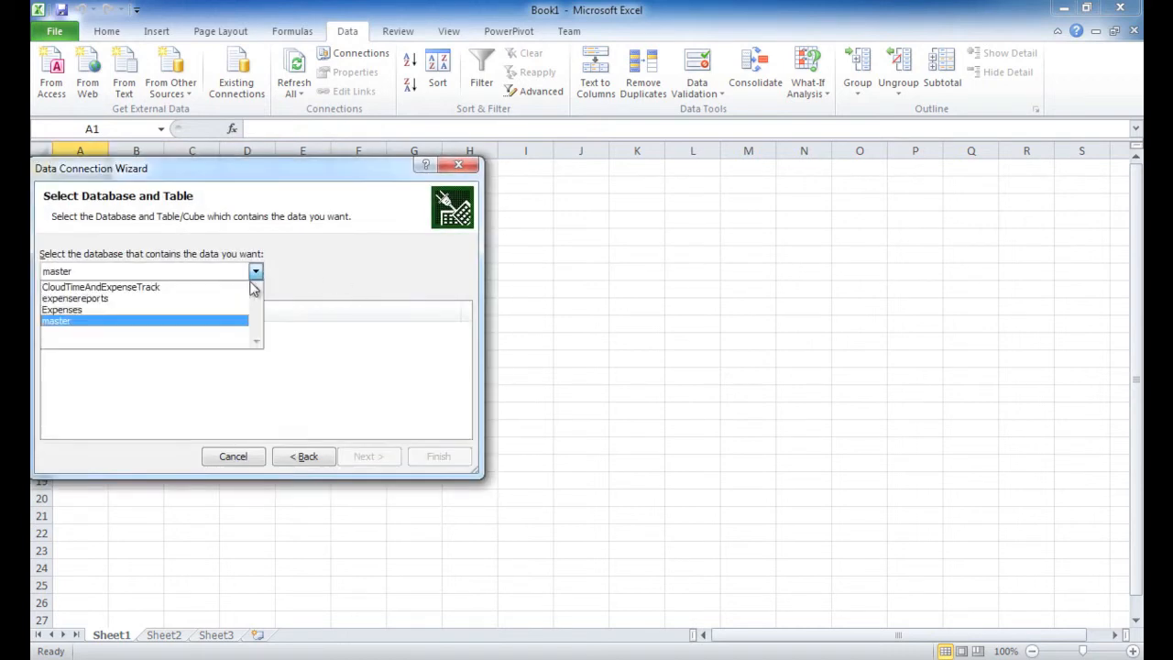
click(226, 309)
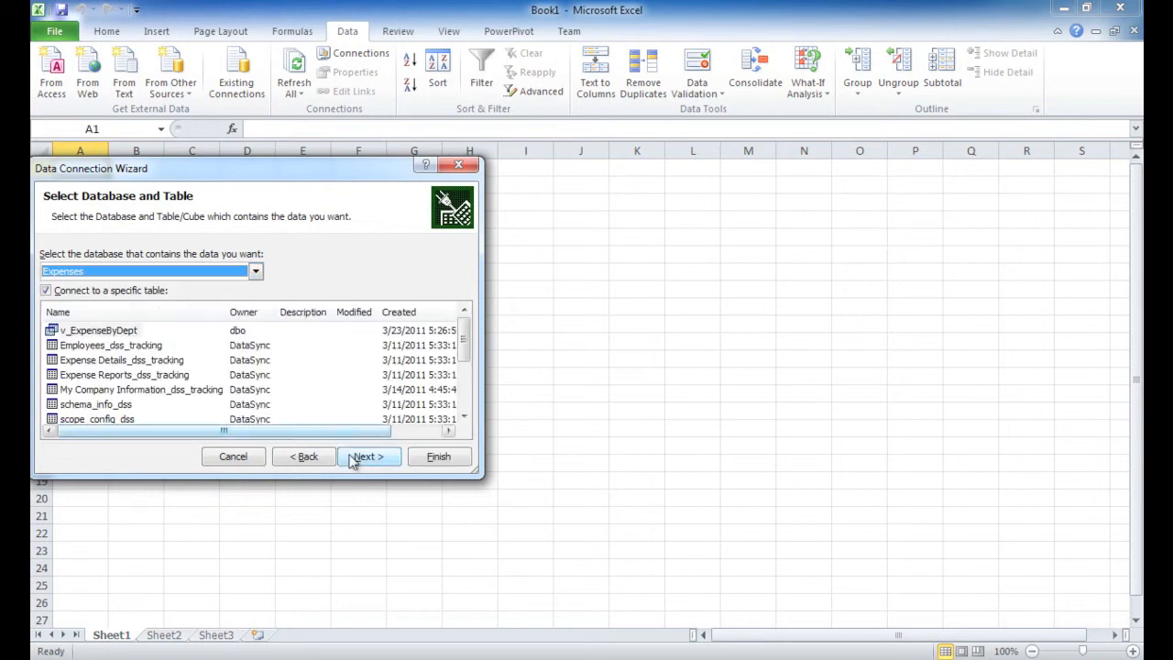
click(352, 461)
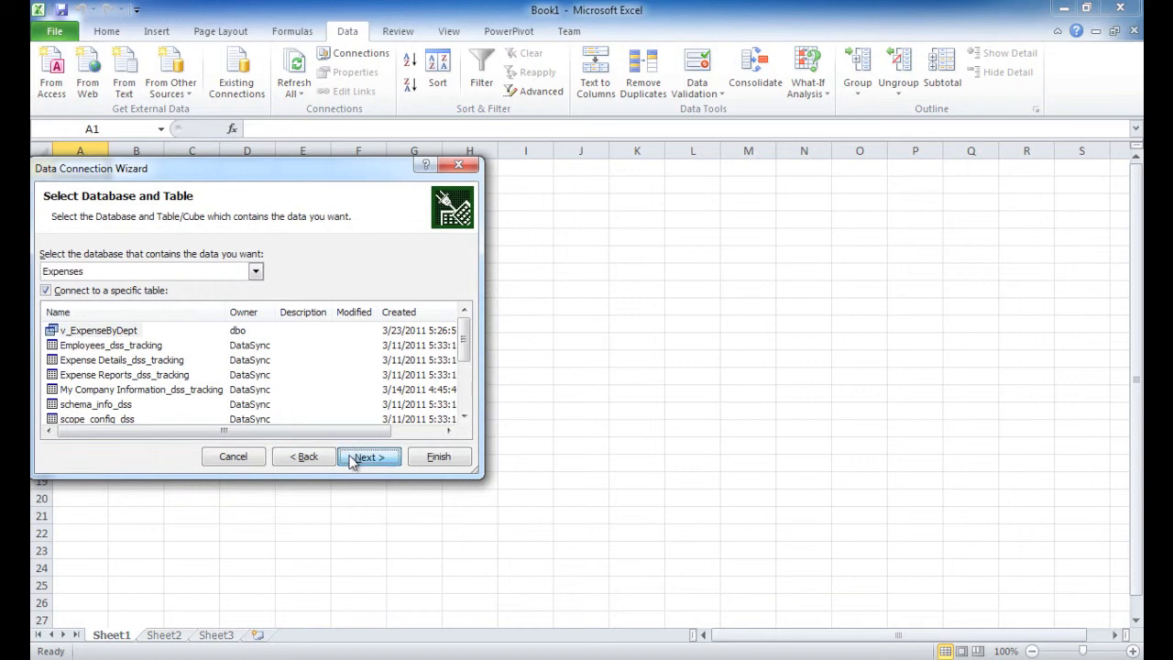
click(320, 272)
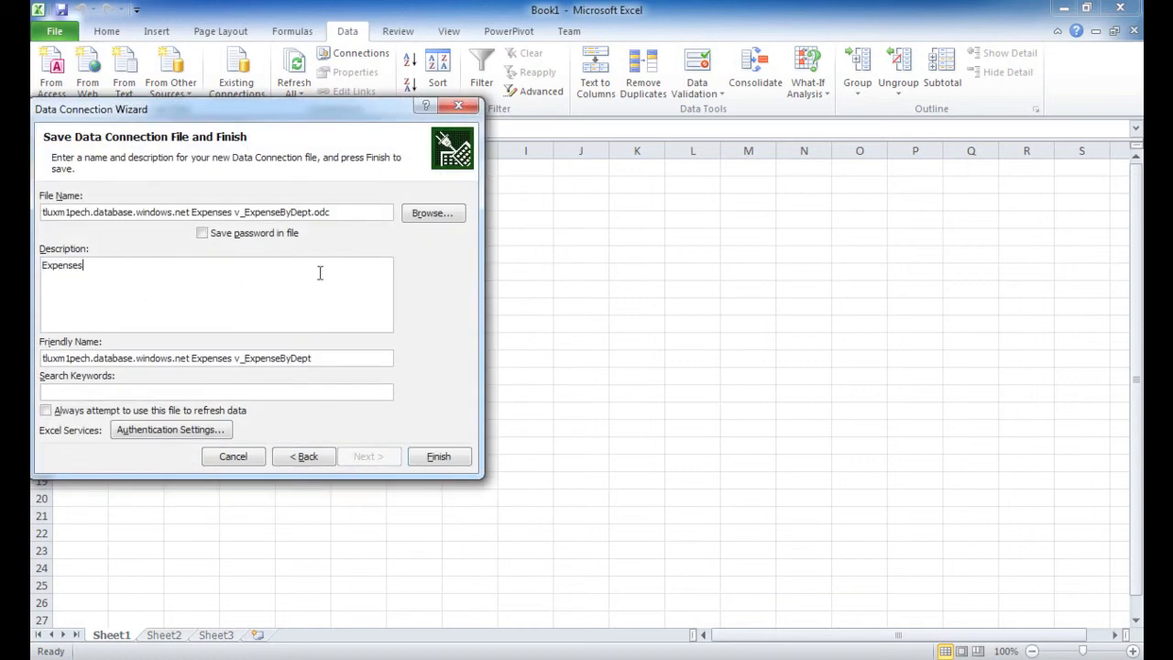
click(438, 457)
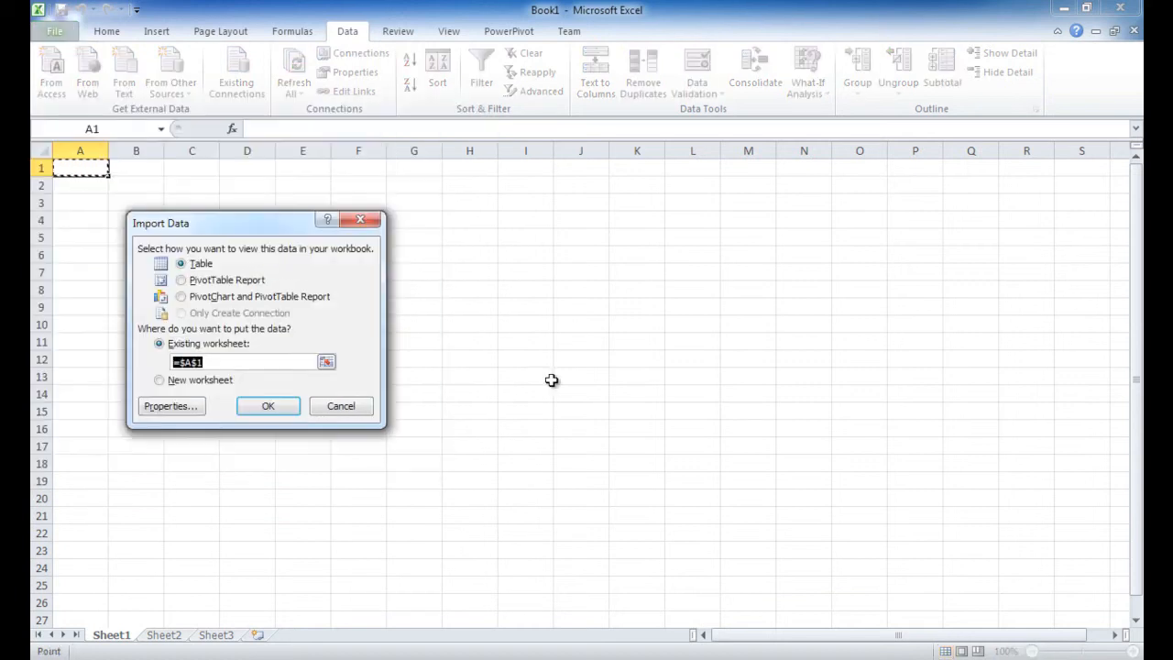
Import the data as a PivotTable report into the existing worksheet, entering the account password for the SQL Server login
click(184, 280)
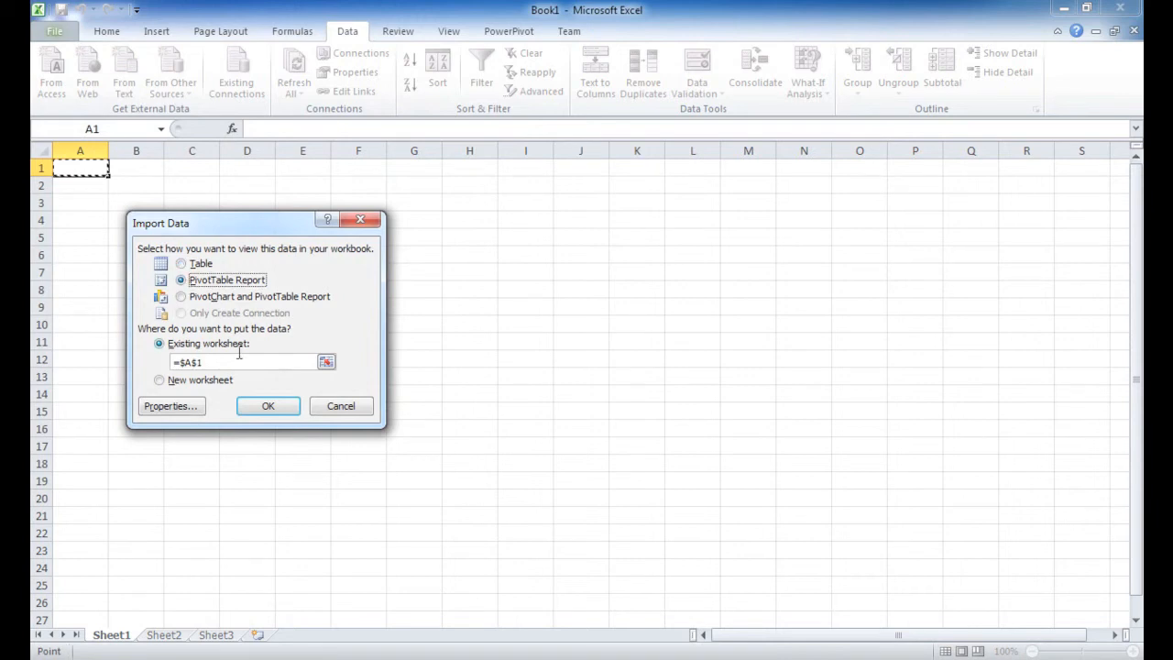
click(271, 407)
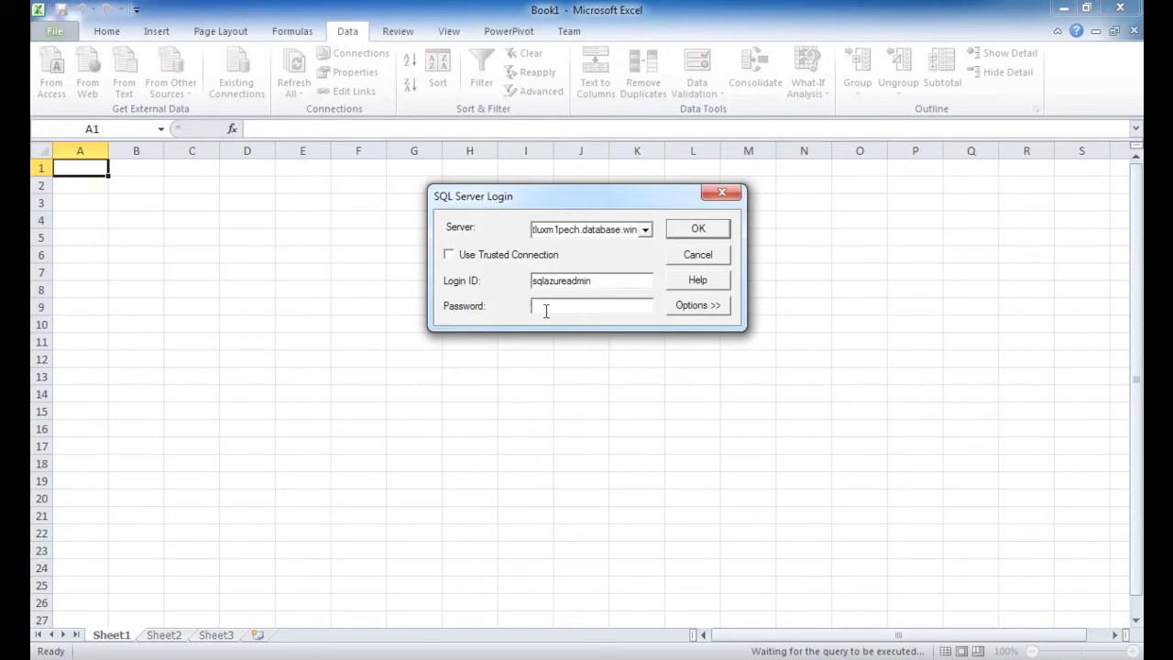
click(686, 232)
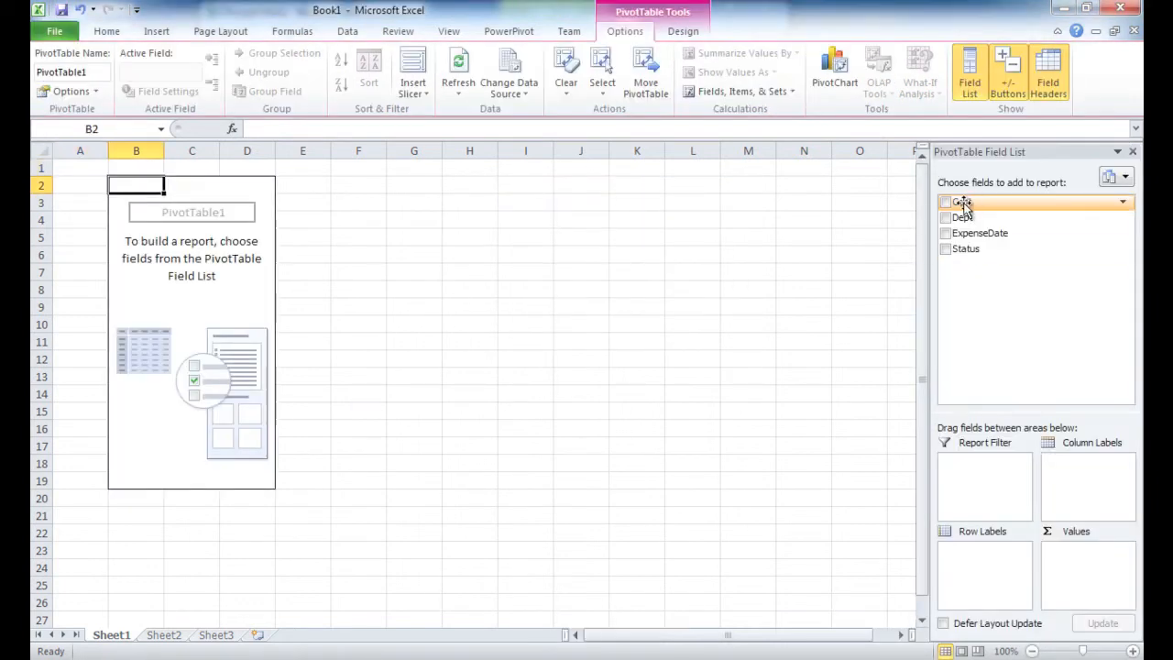
Lay out the PivotTable with Cost as values, Dept as report filter, ExpenseDate as row labels and Status as column labels
drag(962, 203, 1086, 559)
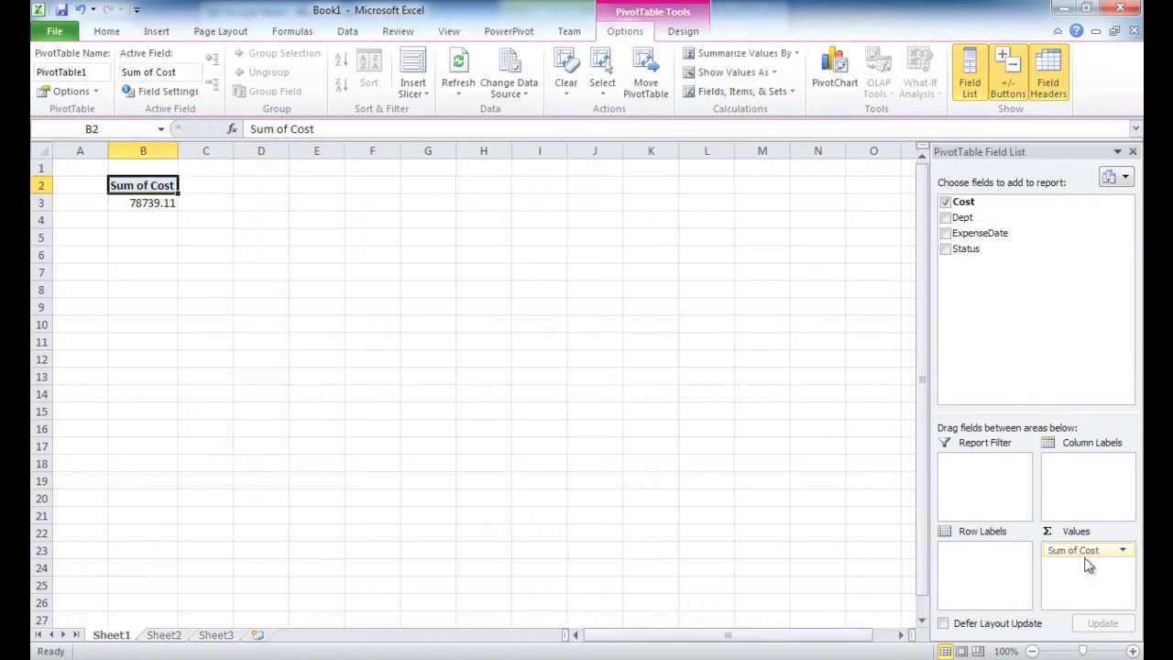
drag(962, 218, 982, 485)
drag(967, 234, 982, 550)
drag(967, 249, 1072, 483)
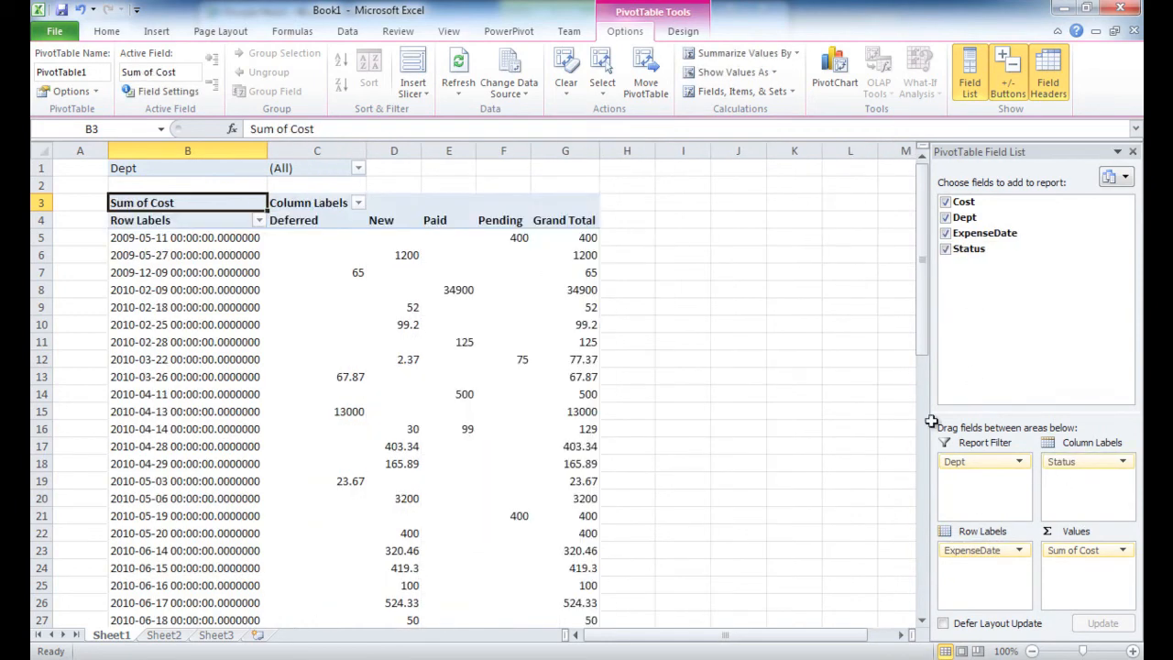
Filter the PivotTable's Dept field to Human Resources
click(359, 169)
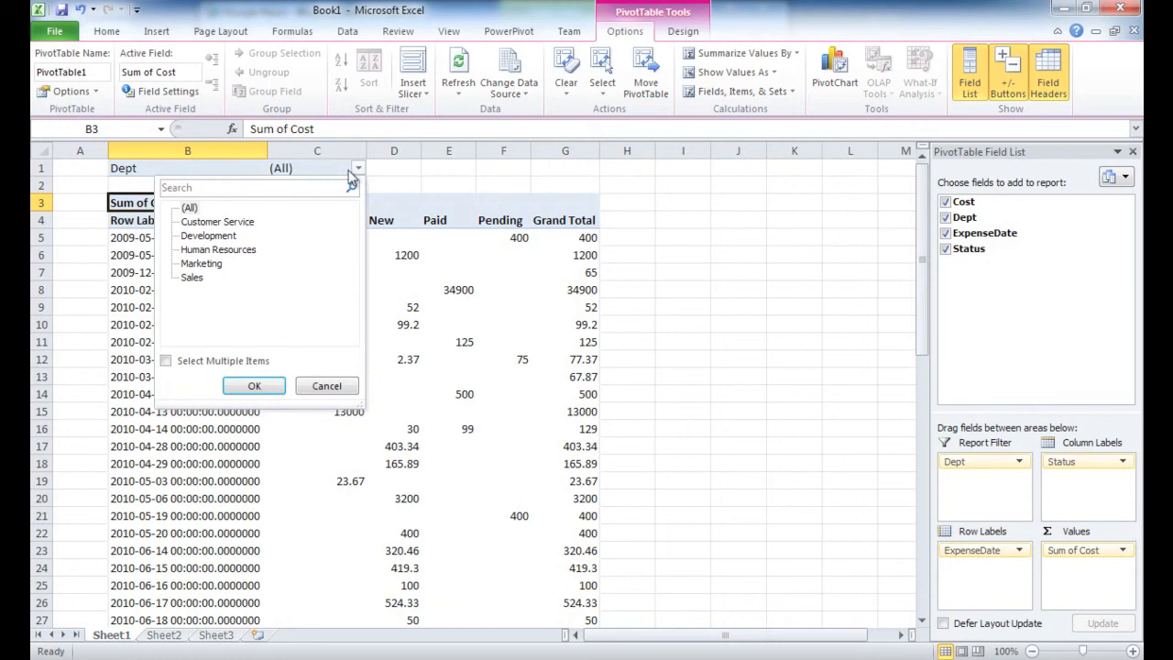
click(240, 251)
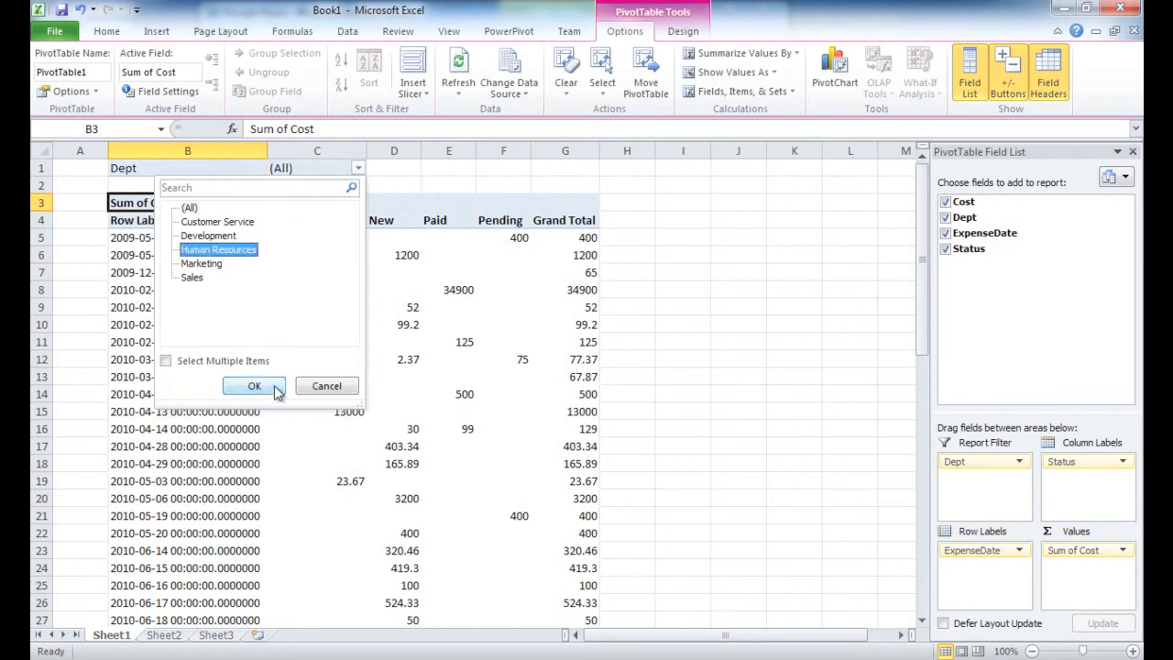
click(254, 386)
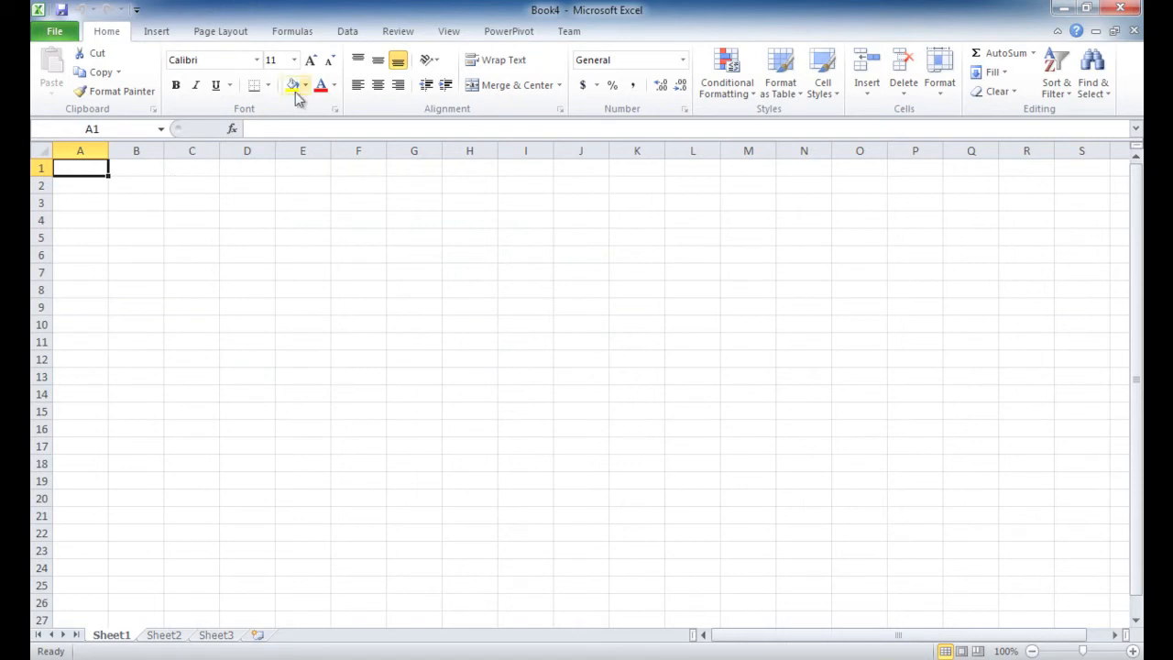
In the new workbook, open the PowerPivot window and start an external data import from a Microsoft SQL Azure database
click(504, 33)
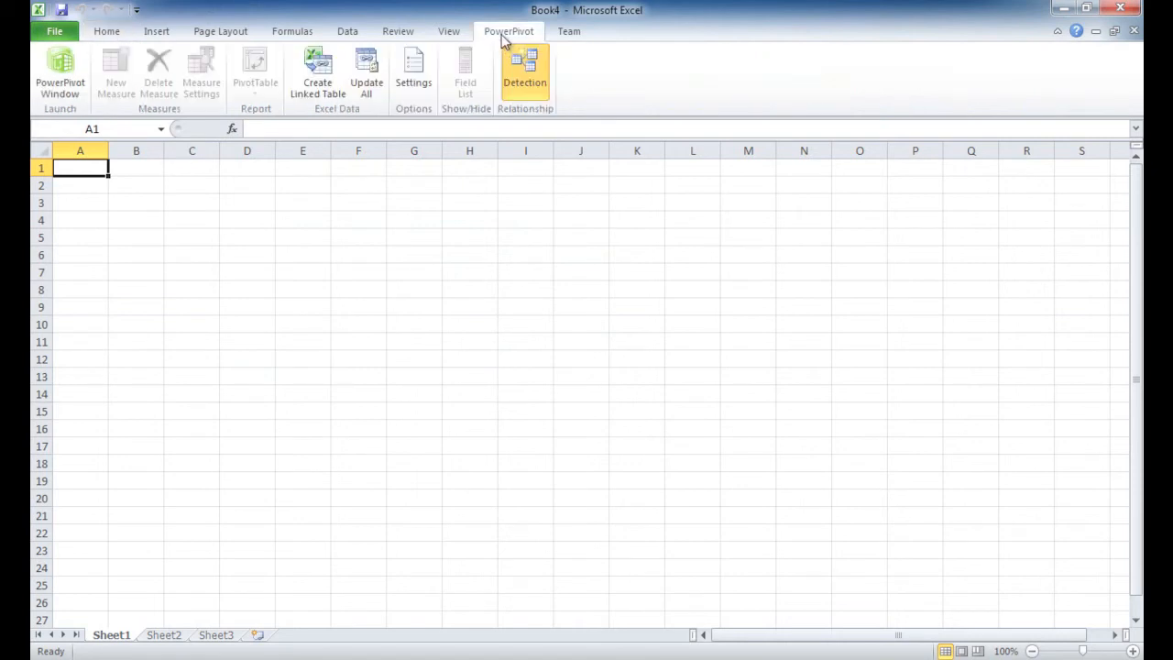
click(58, 72)
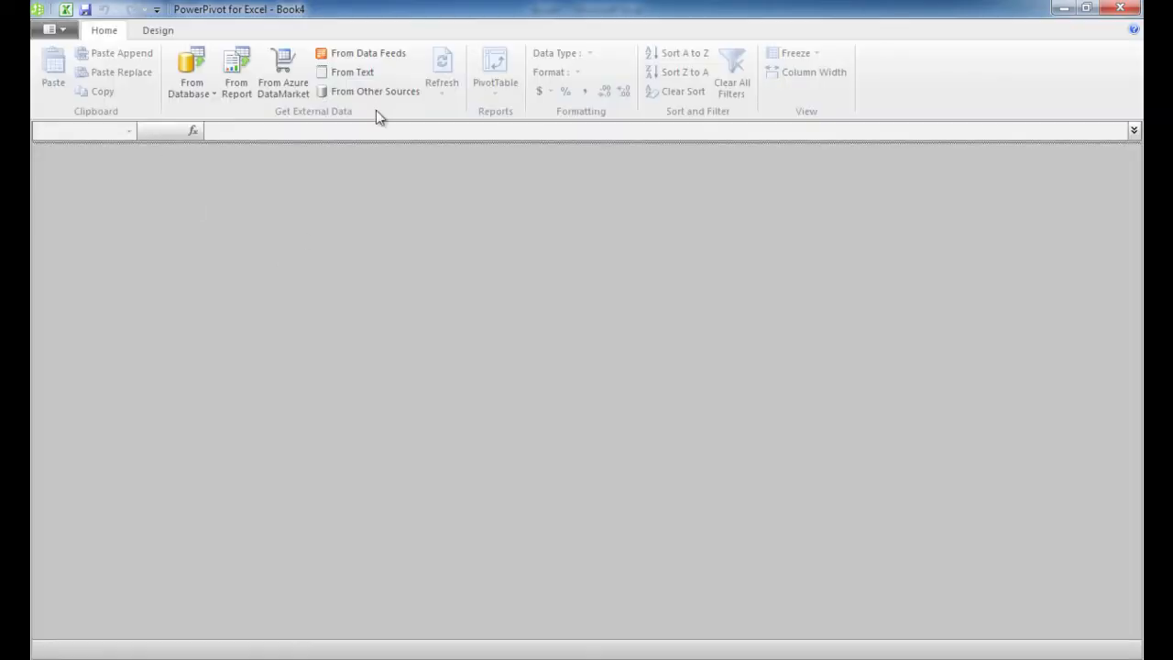
click(378, 94)
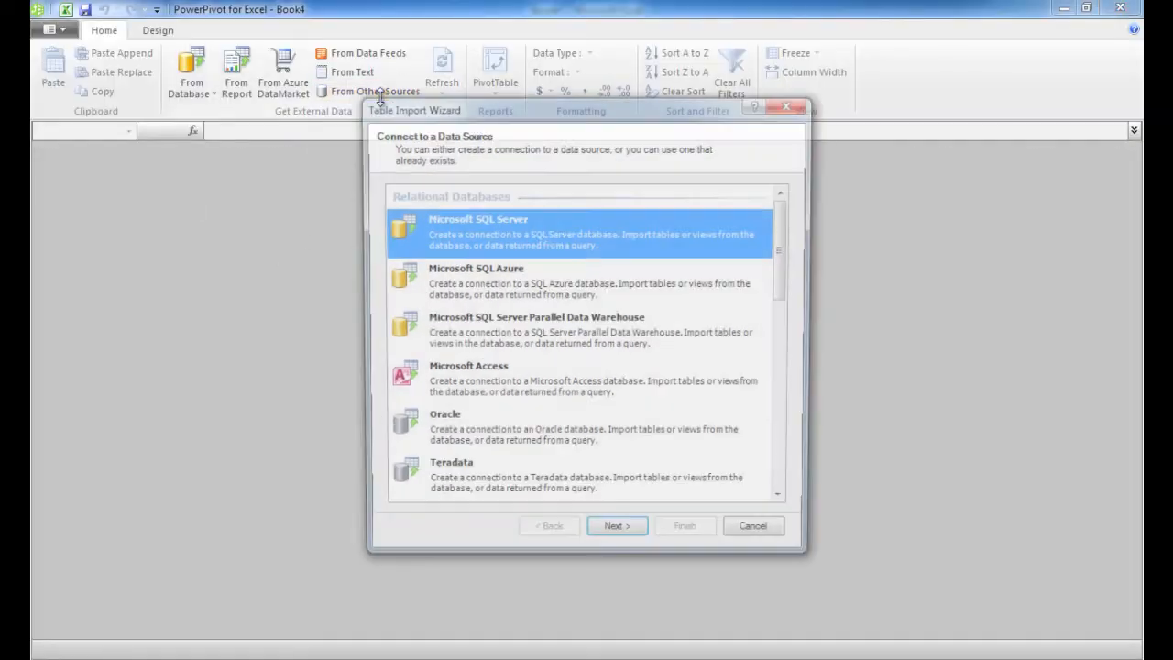
click(468, 292)
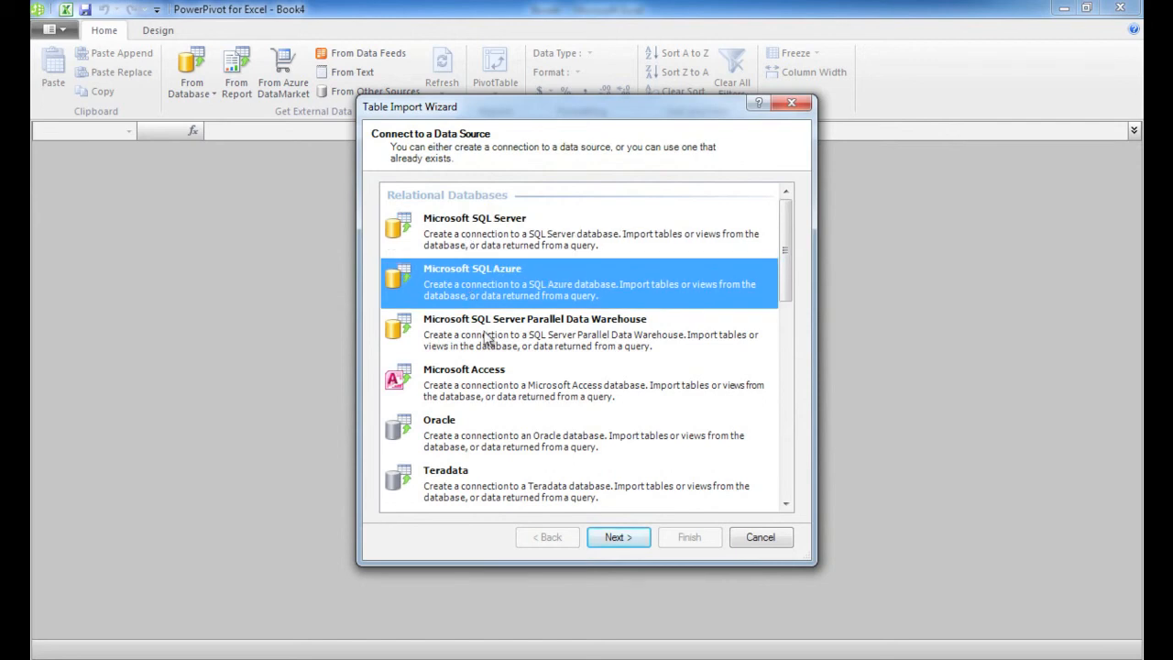
click(617, 538)
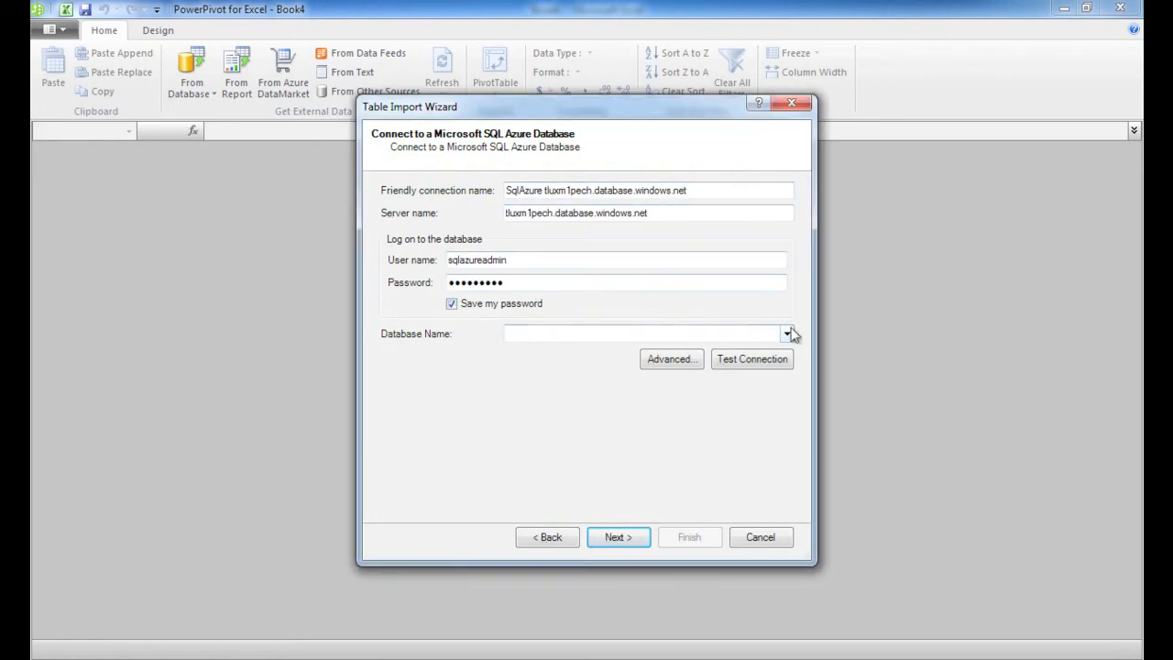
Connect to tluxm1pech.database.windows.net with the user name and saved password, choose the Expenses database and test the connection
click(788, 333)
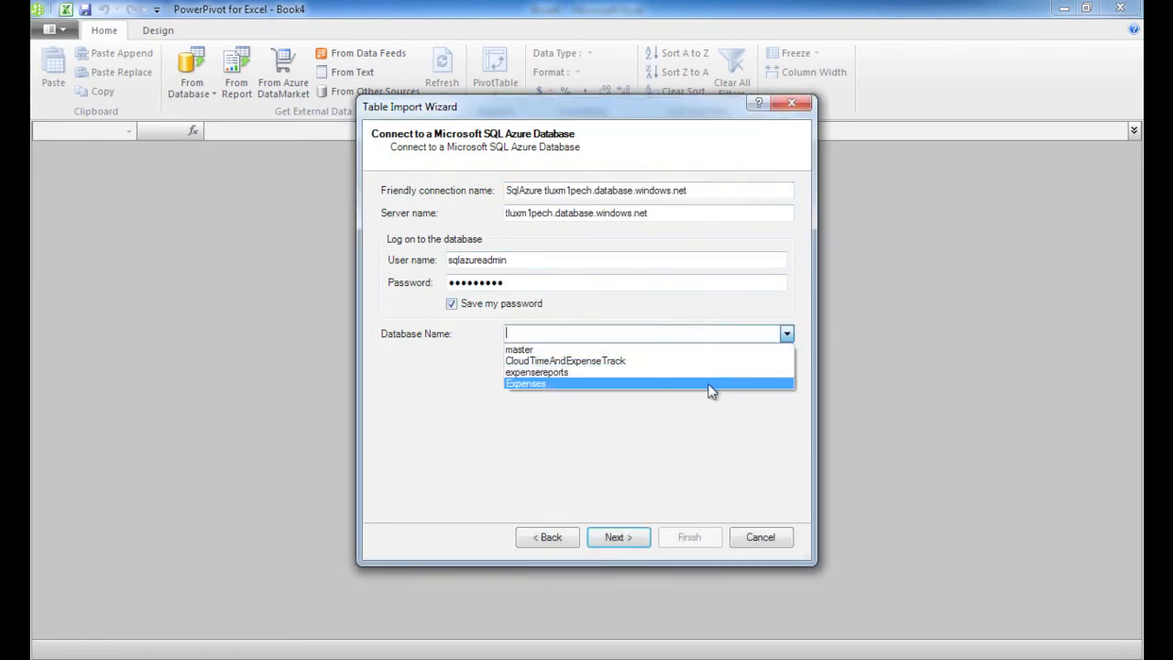
click(709, 386)
click(763, 360)
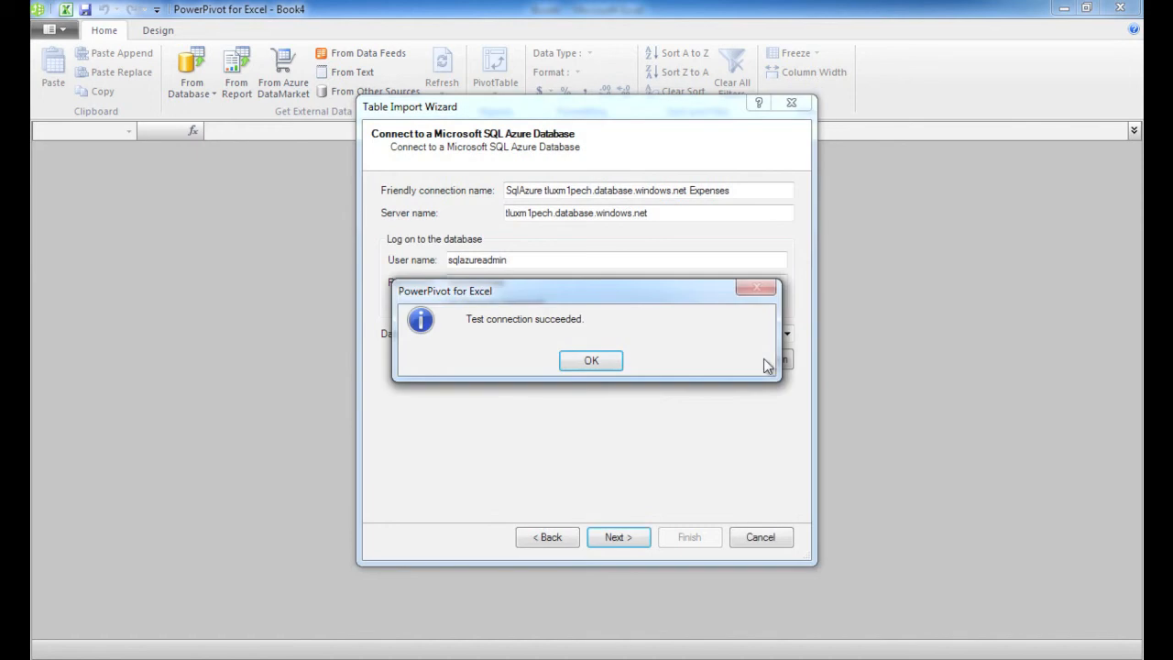
click(606, 363)
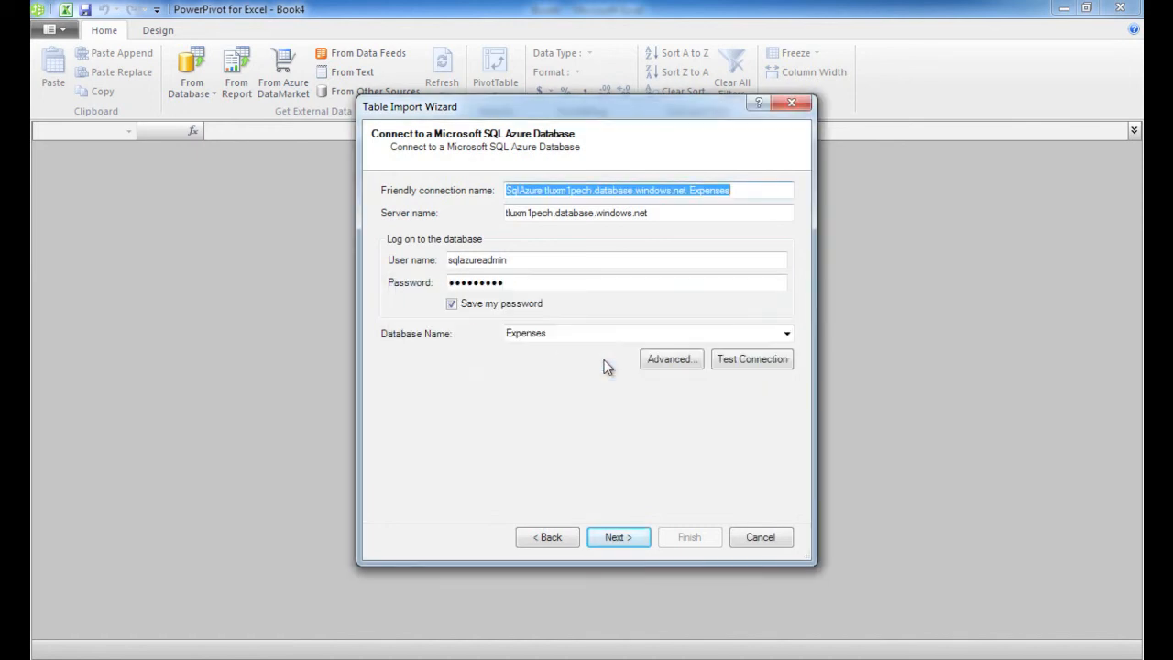
Import the v_ExpenseByDept view from the list of tables and views, and refresh the imported data from its source
click(641, 542)
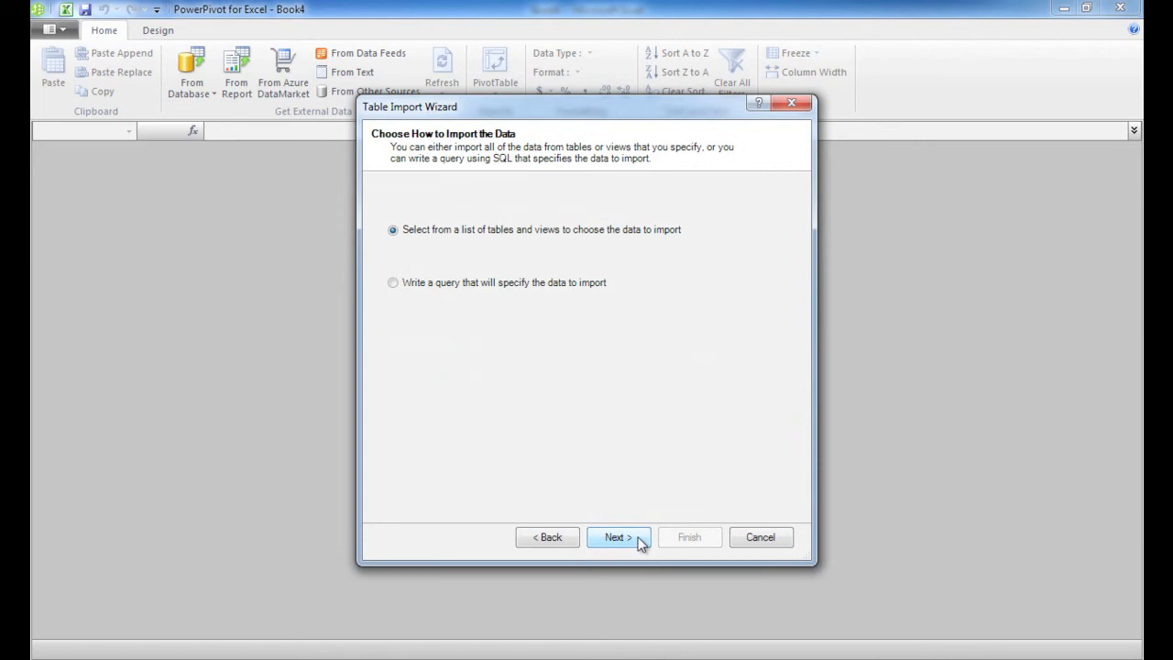
click(640, 542)
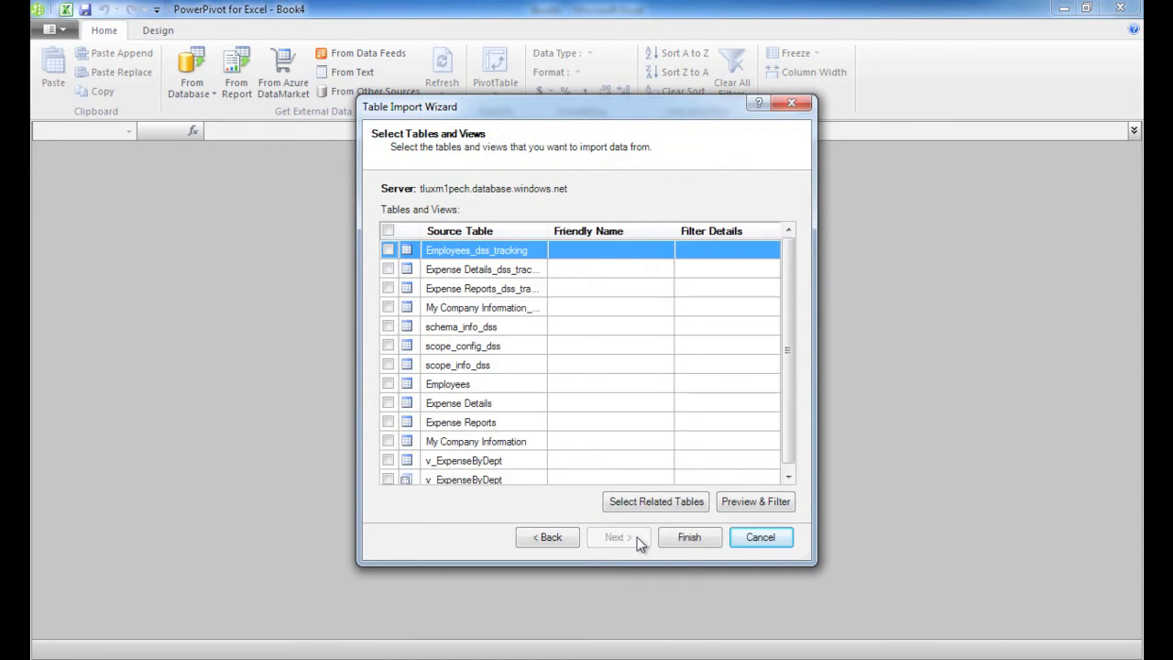
click(787, 473)
click(388, 461)
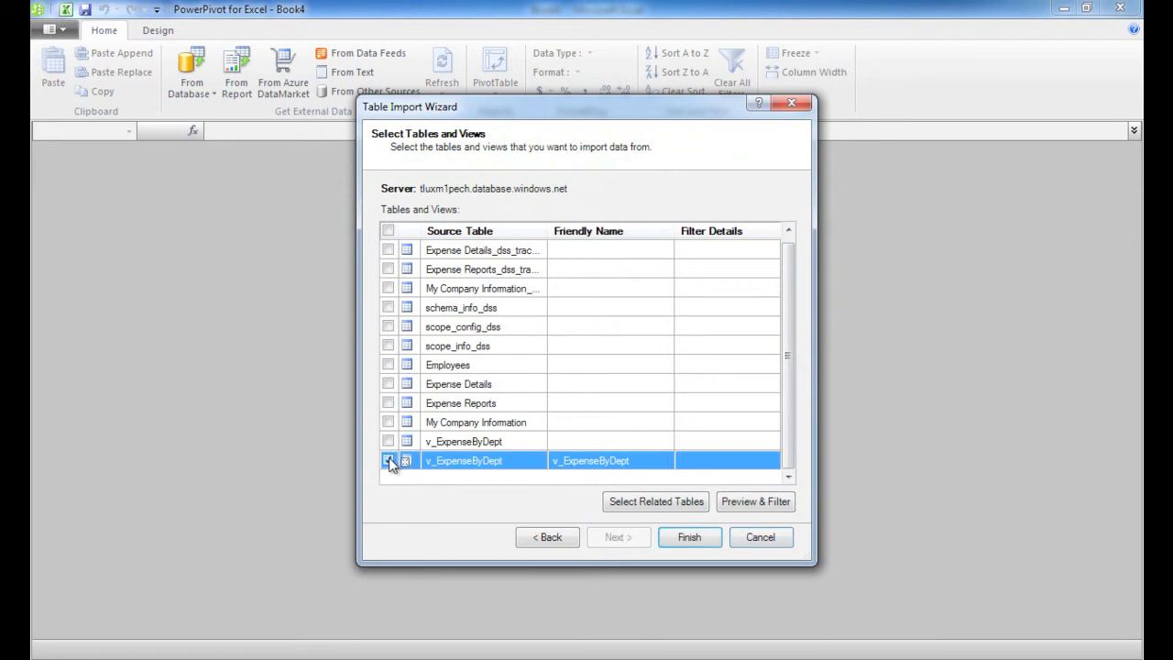
click(693, 538)
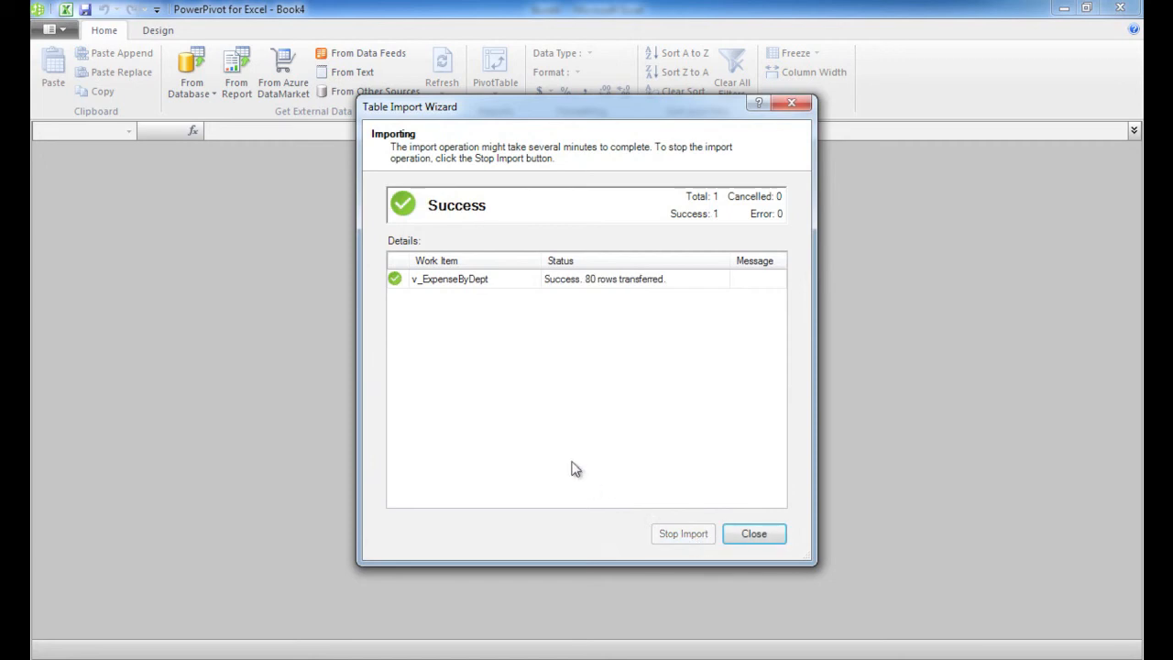
click(763, 538)
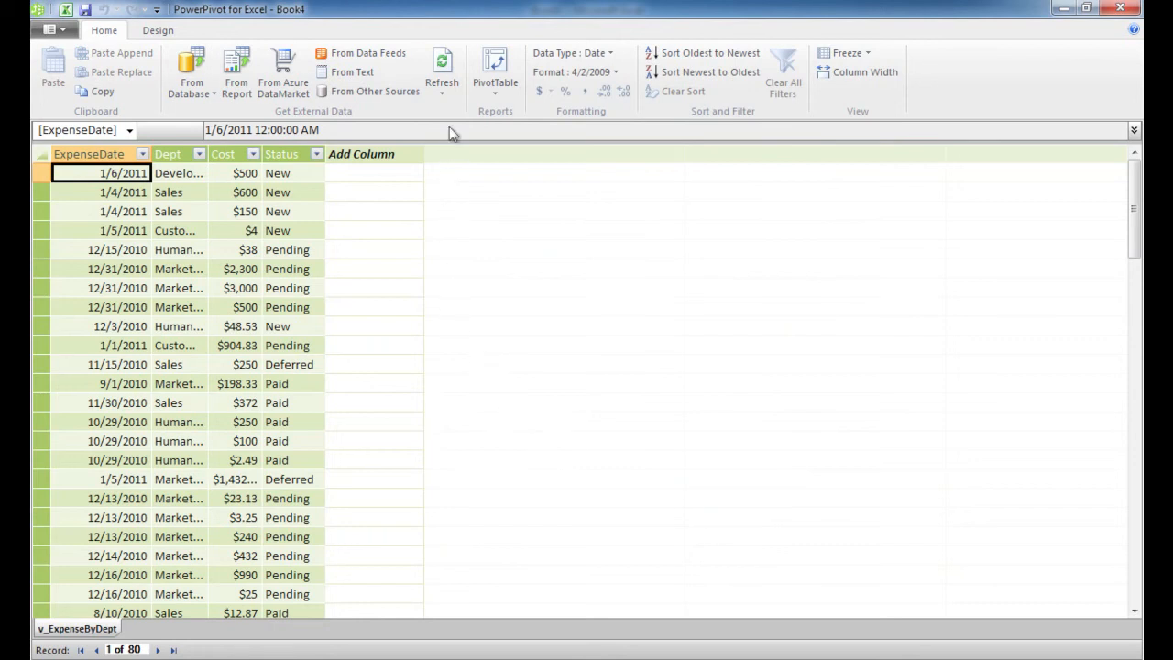
click(445, 74)
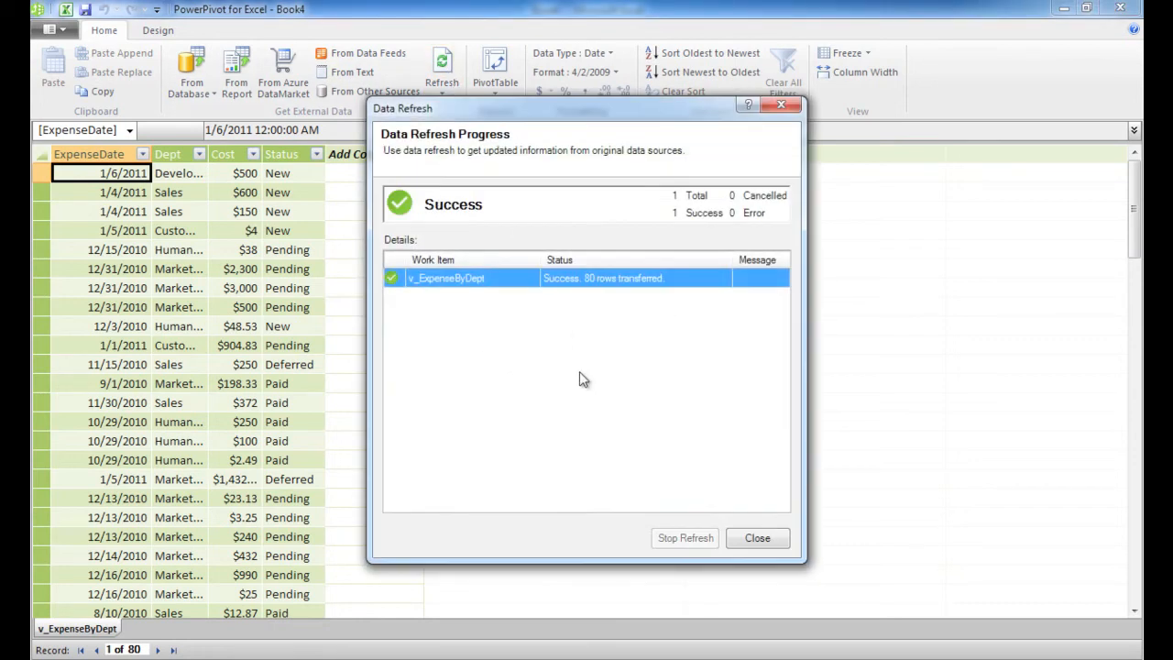
click(756, 540)
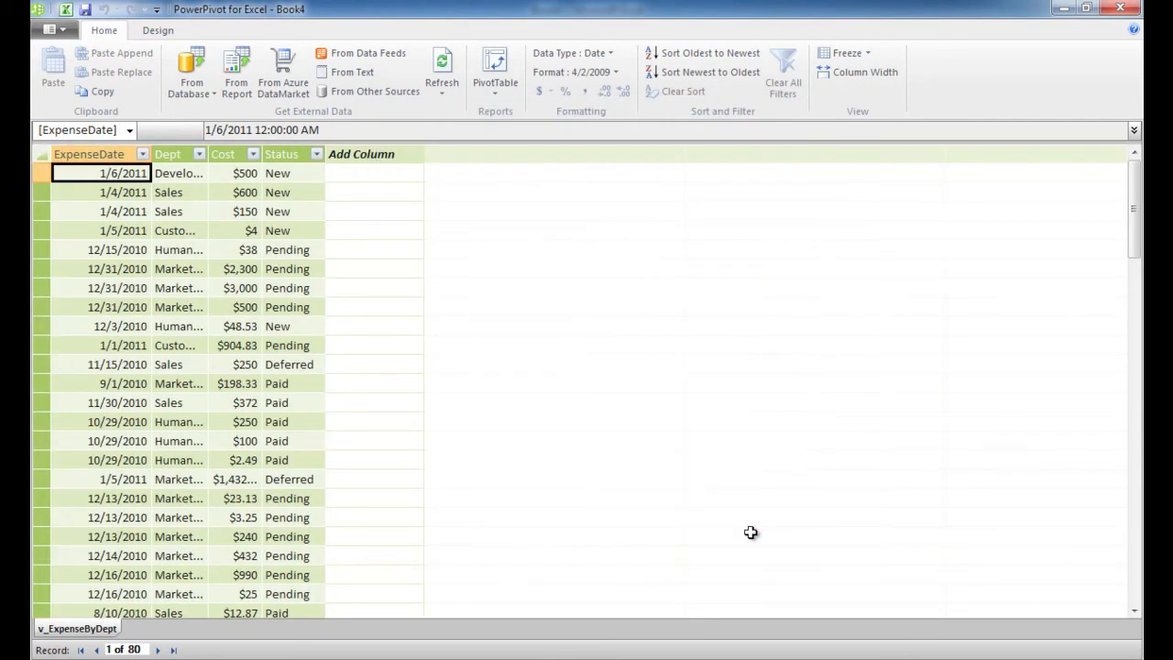
Add a new column named Year to the v_ExpenseByDept table
click(377, 154)
text(Year)
key(Return)
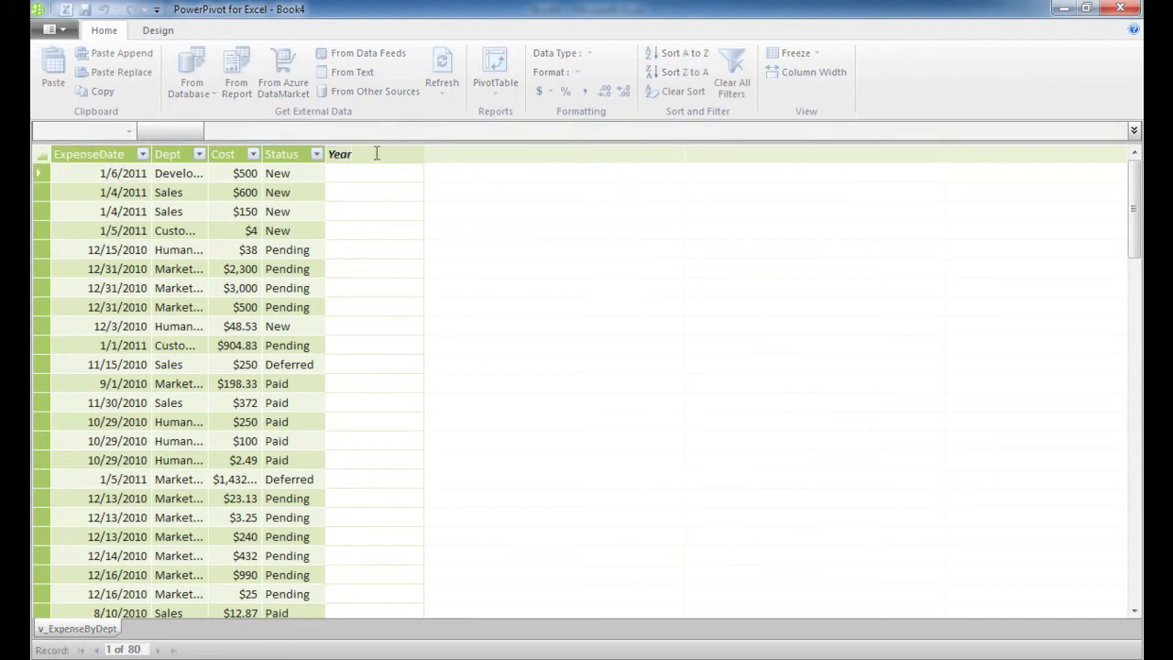
click(451, 153)
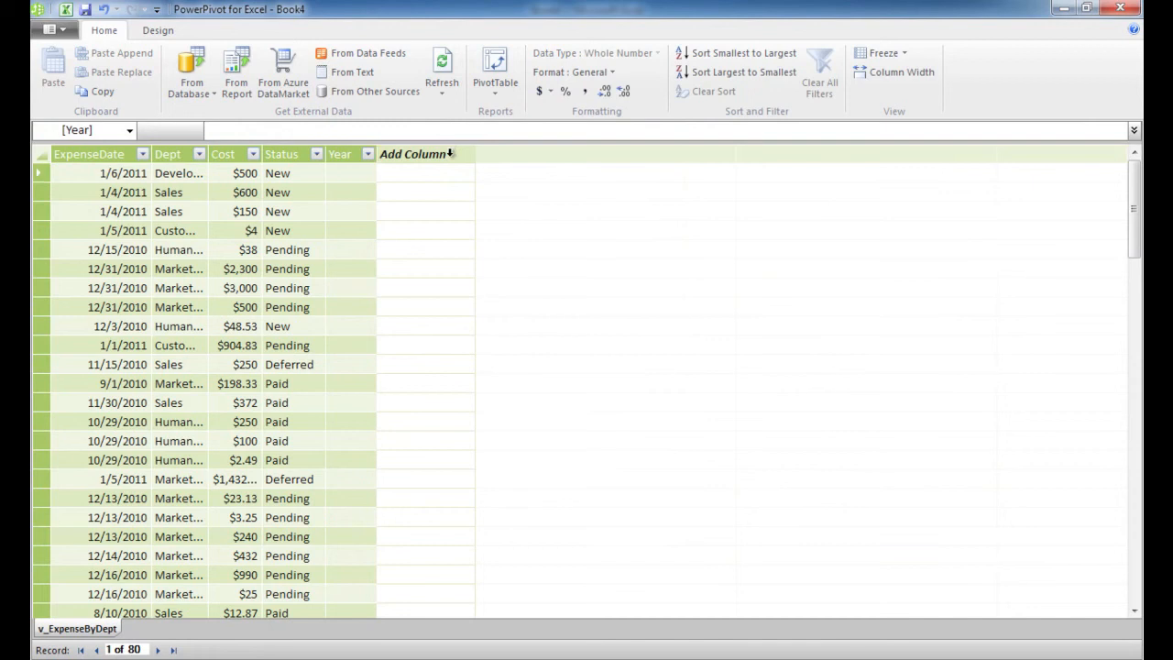
Add a Month column to the table and fill the Year column with the formula =year(v_ExpenseByDept[ExpenseDate])
text(Month)
key(Return)
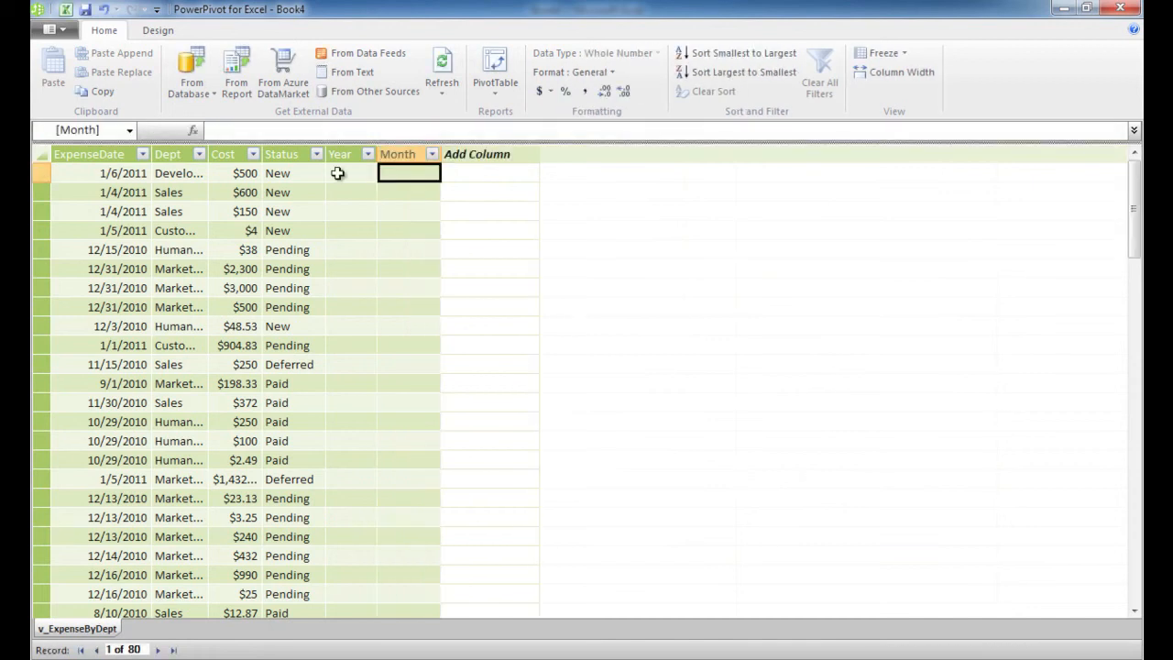
click(337, 173)
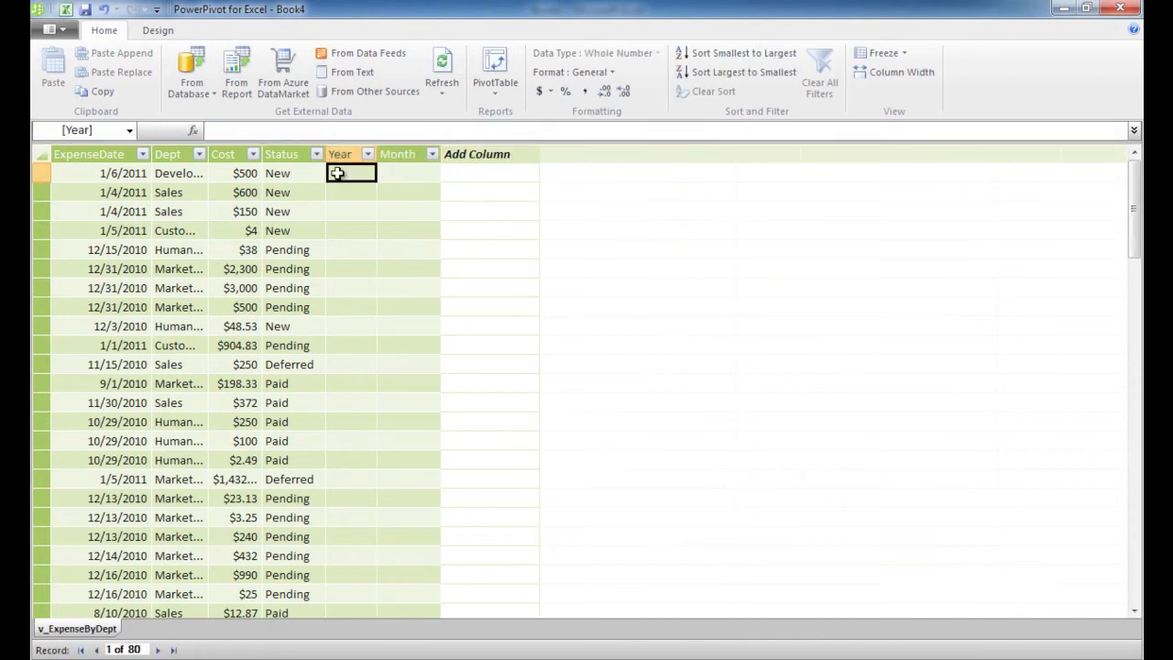
text(=year(v_ExpenseByDept[ExpenseDate]))
key(Return)
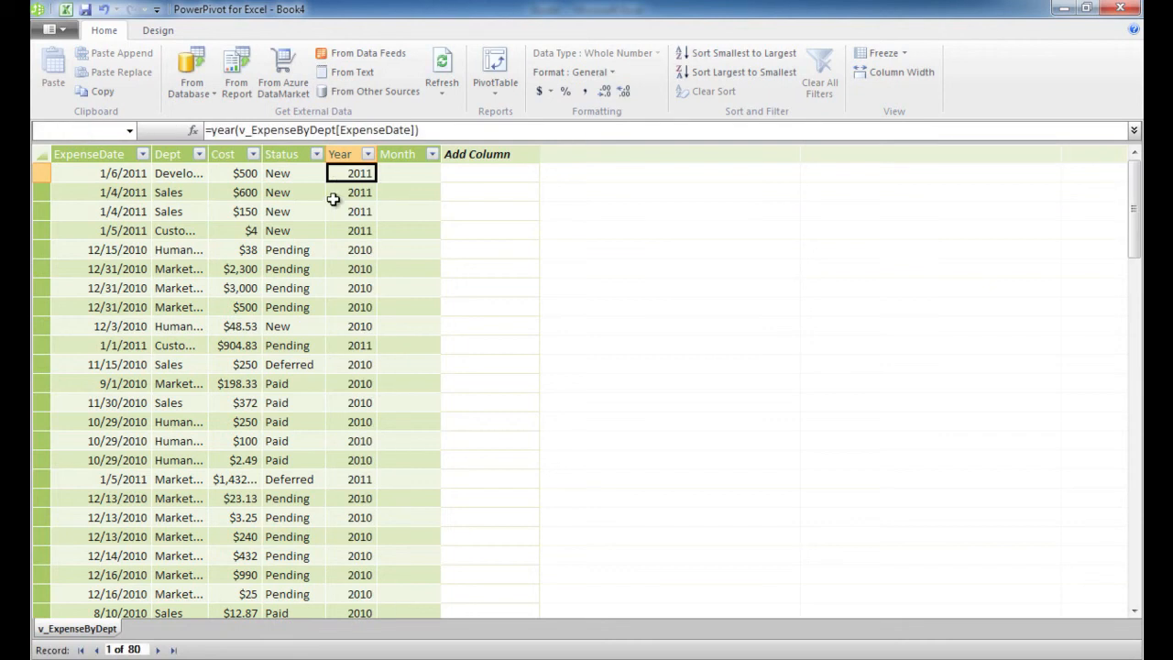
Fill the Month column with the formula =month(v_ExpenseByDept[ExpenseDate])
click(403, 174)
text(=)
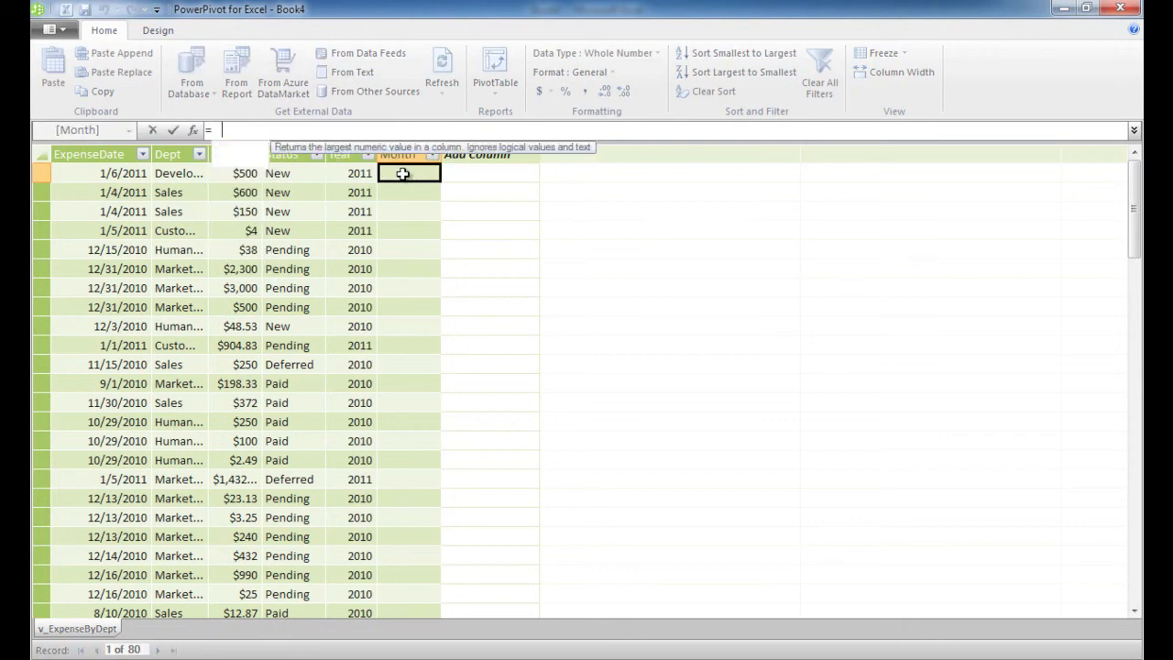
text(month(v_ExpenseByDept[ExpenseDate]))
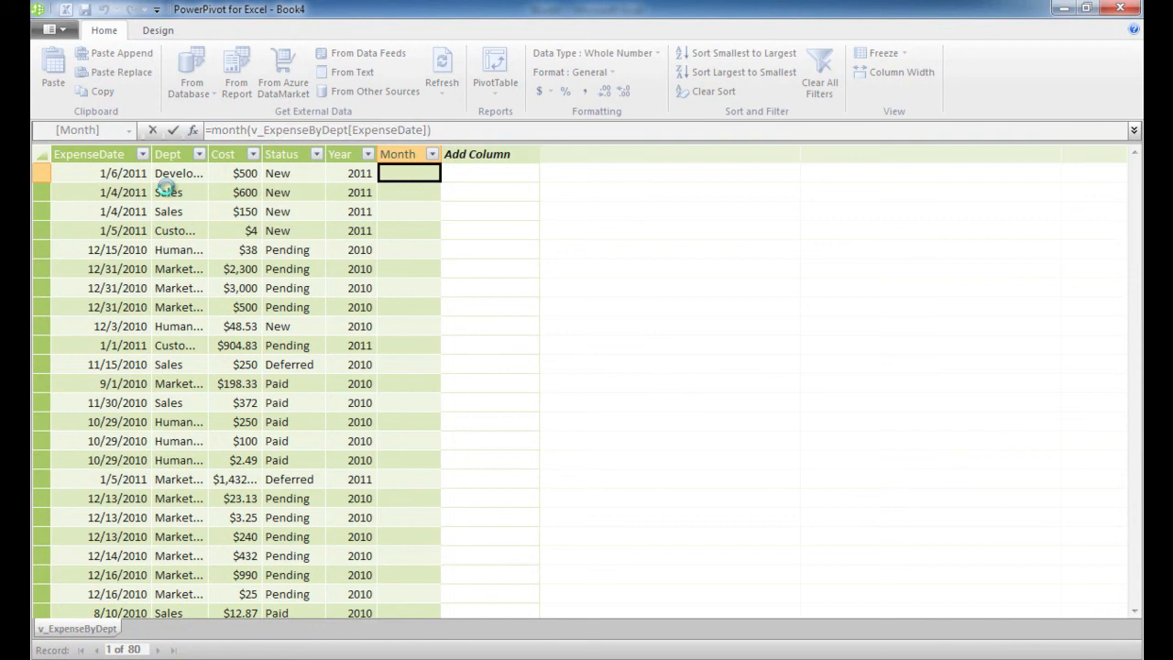
key(Return)
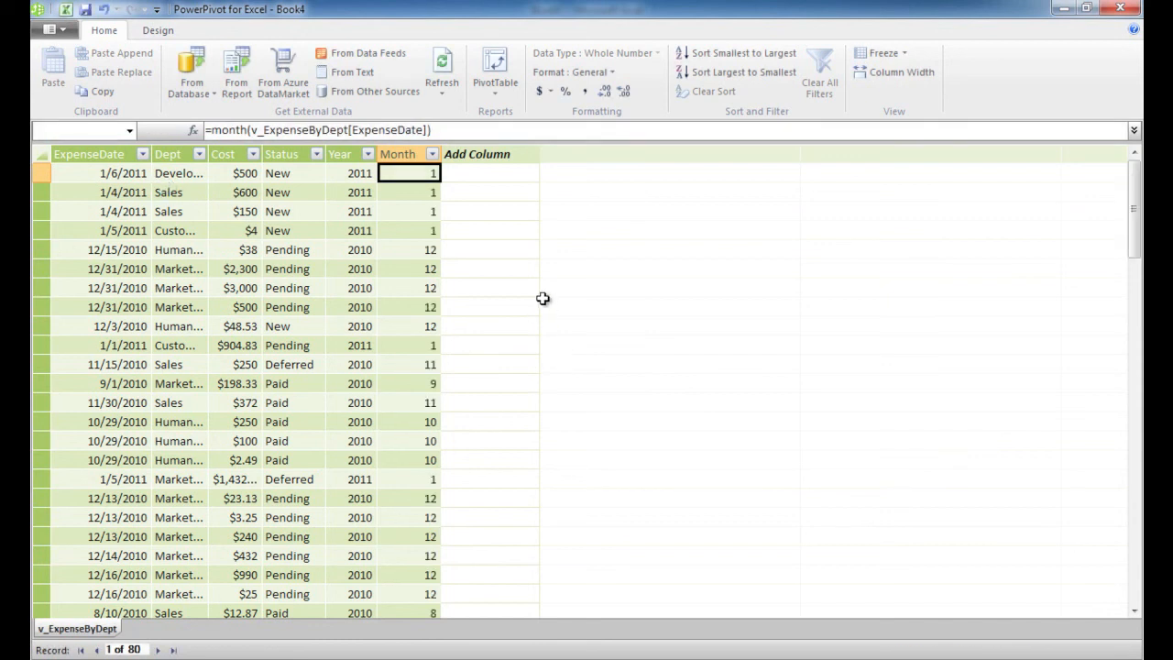
Create a PivotTable from the PowerPivot data on a new worksheet
click(502, 93)
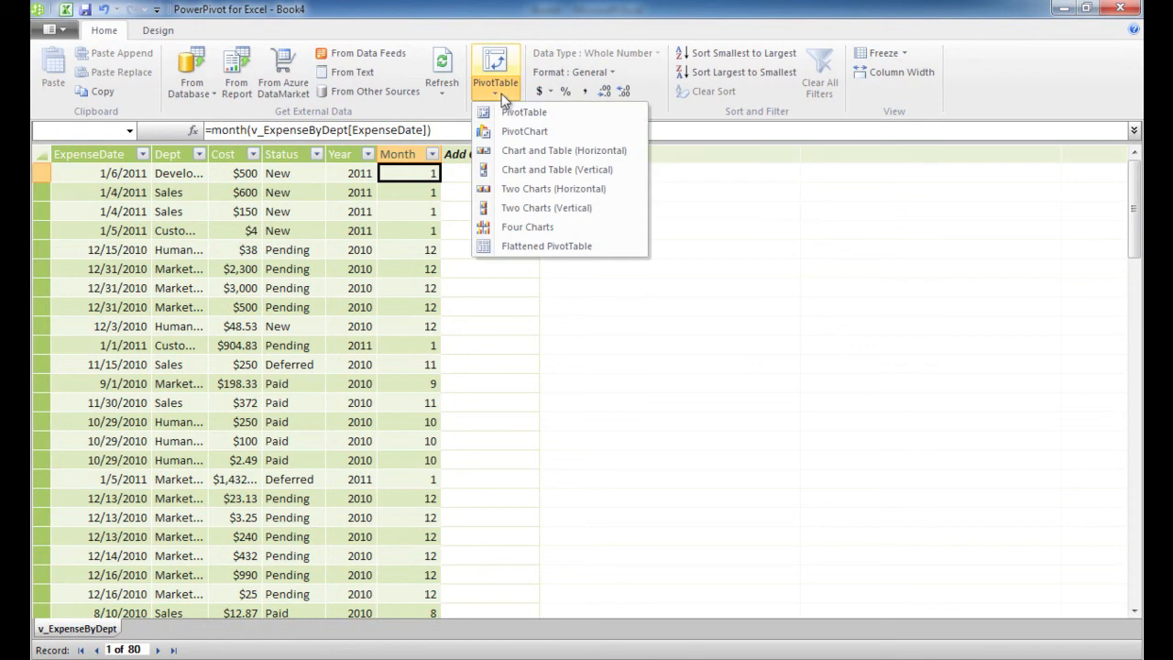
click(508, 115)
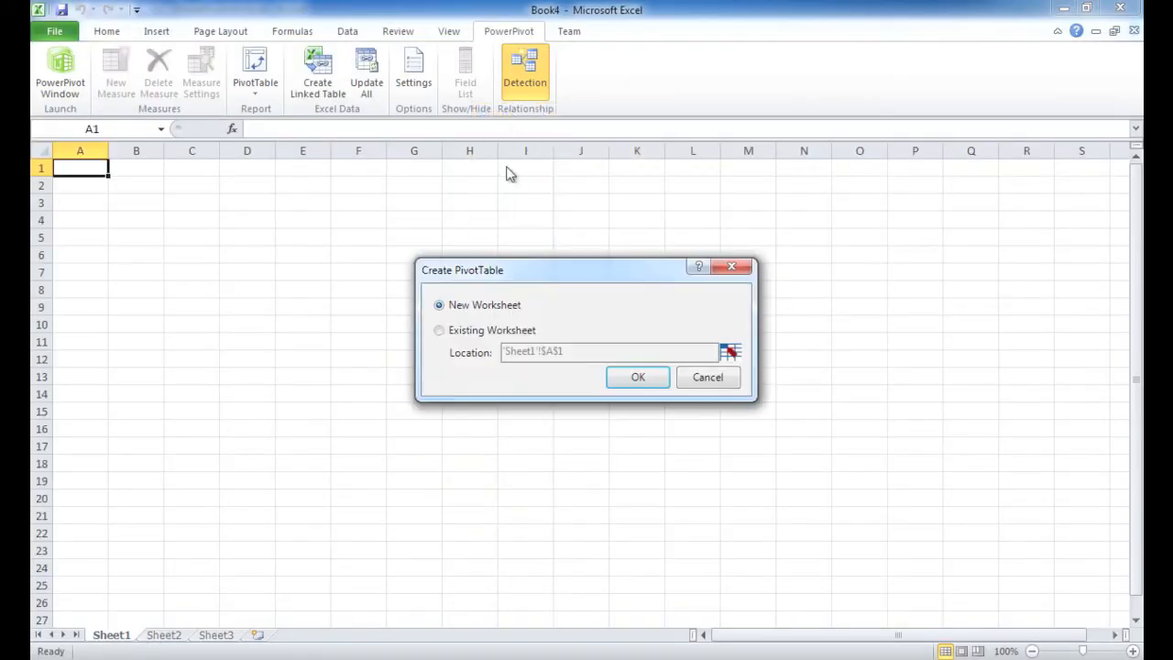
click(624, 376)
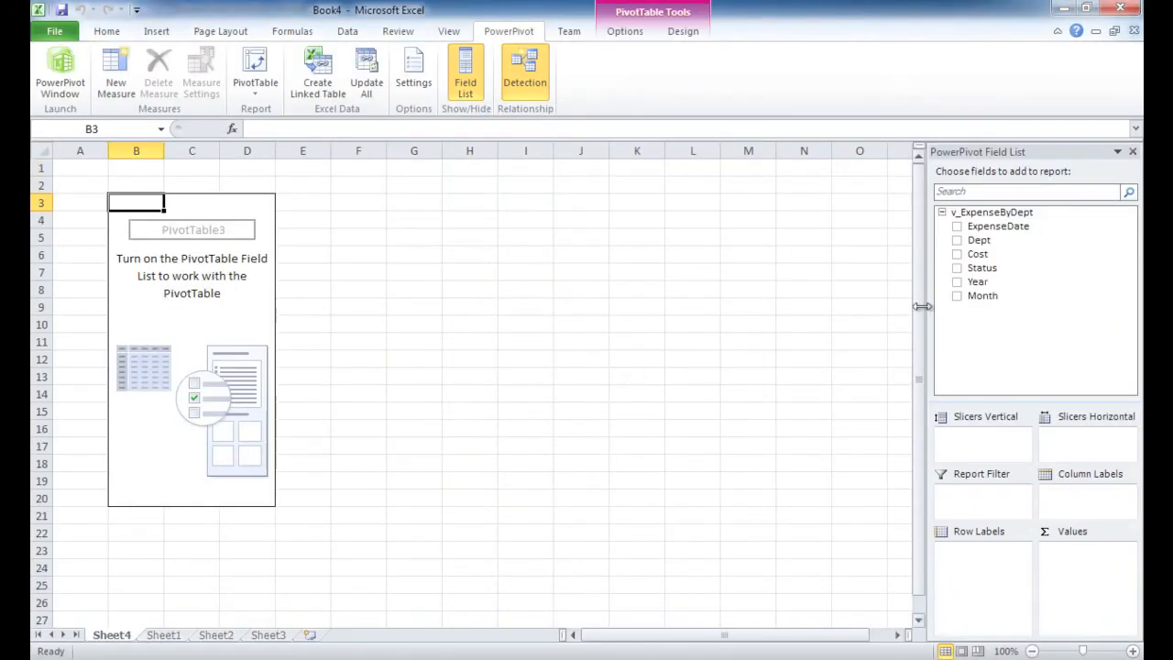
Lay out the PivotTable with Cost as values, Status as columns, Month as rows, Dept as vertical slicer and Year as horizontal slicer
click(957, 254)
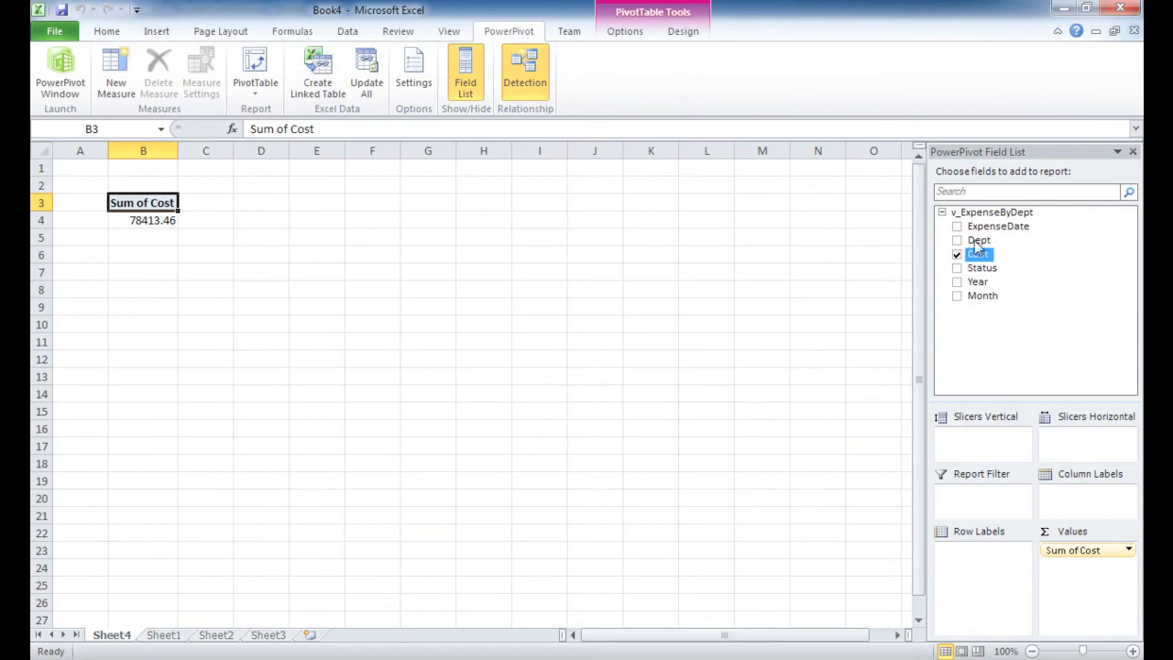
drag(979, 241, 1008, 443)
drag(979, 281, 1063, 502)
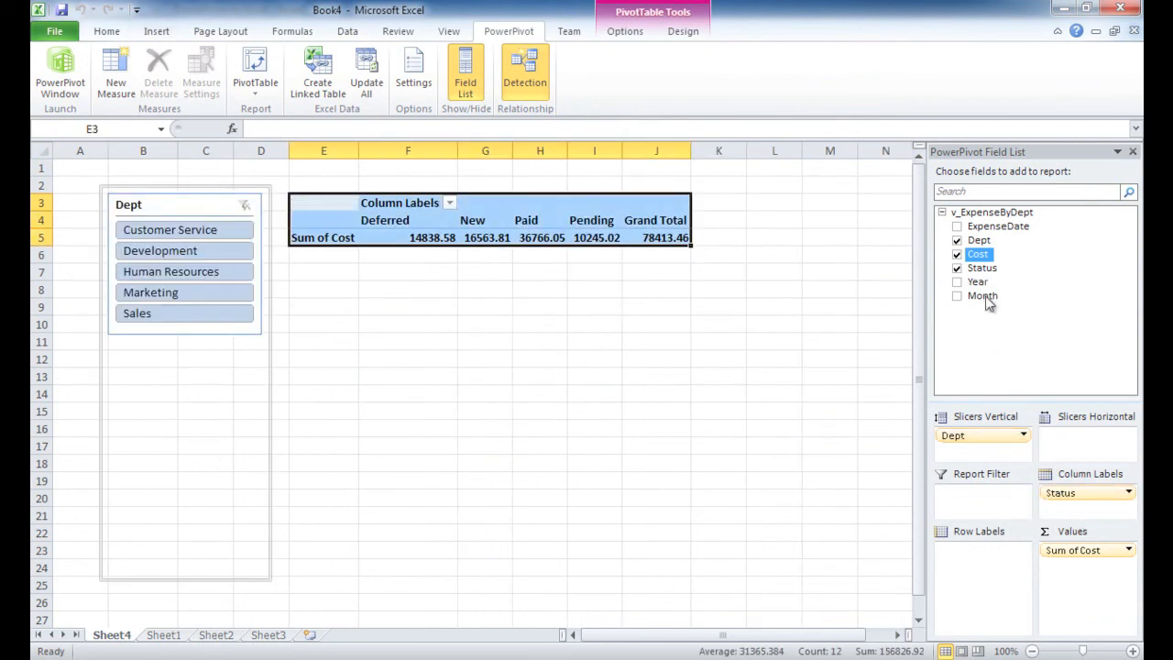
drag(987, 298, 994, 556)
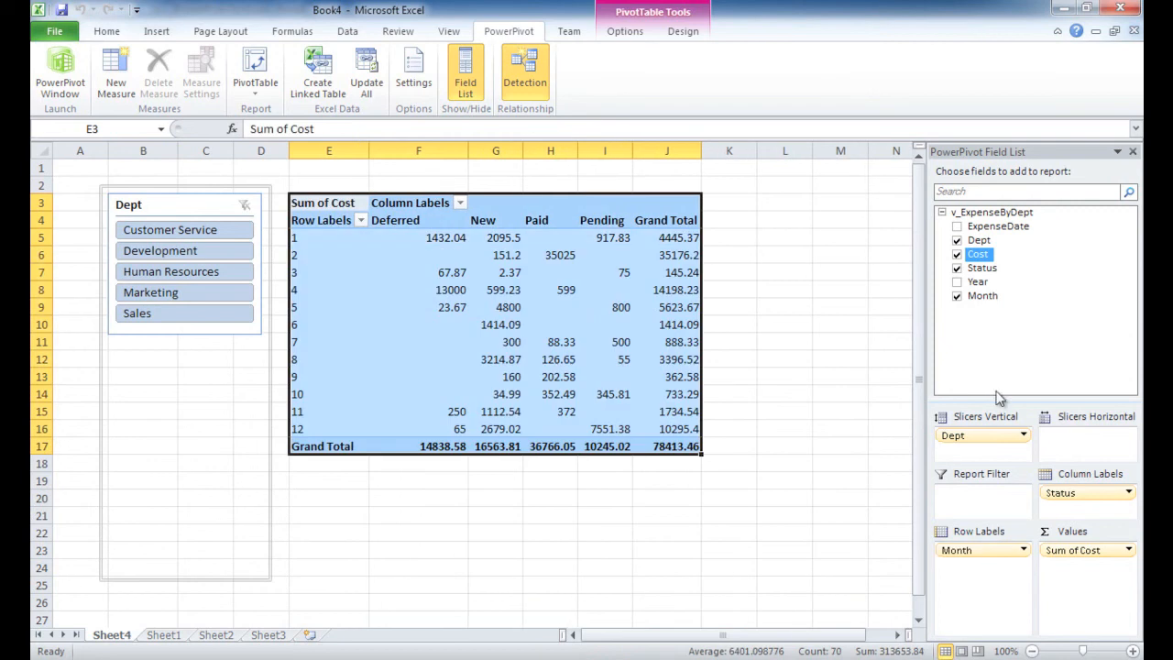
drag(982, 282, 1087, 448)
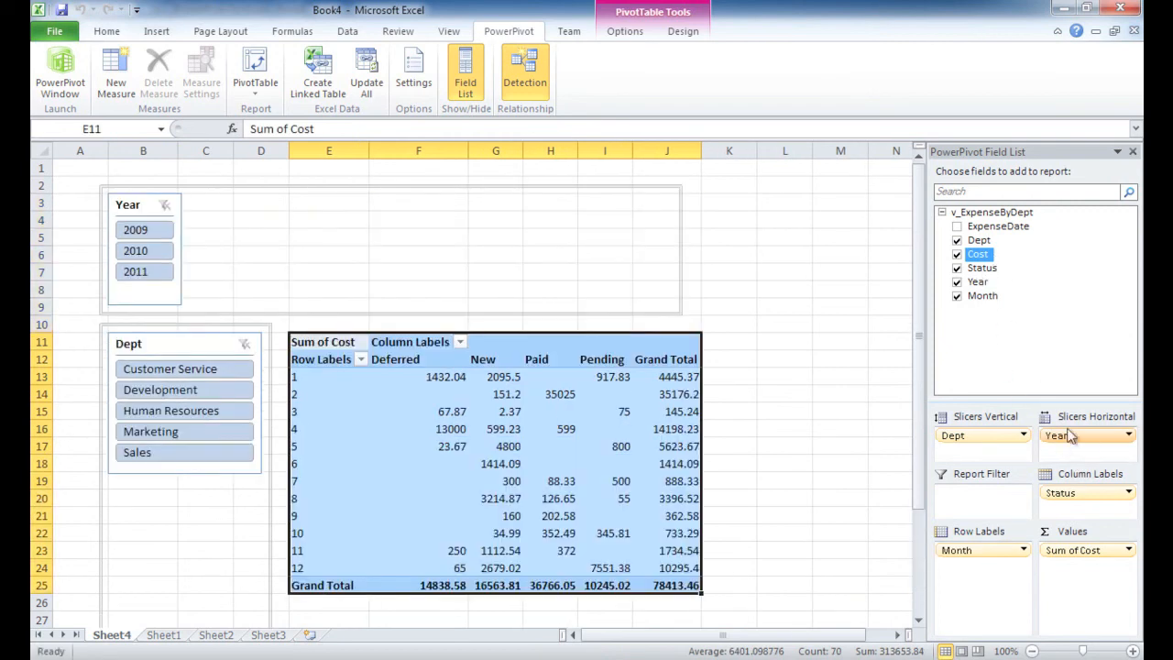
Filter the PivotTable to the Customer Service department and view its expenses for 2009, 2010 and 2011 in turn
click(237, 370)
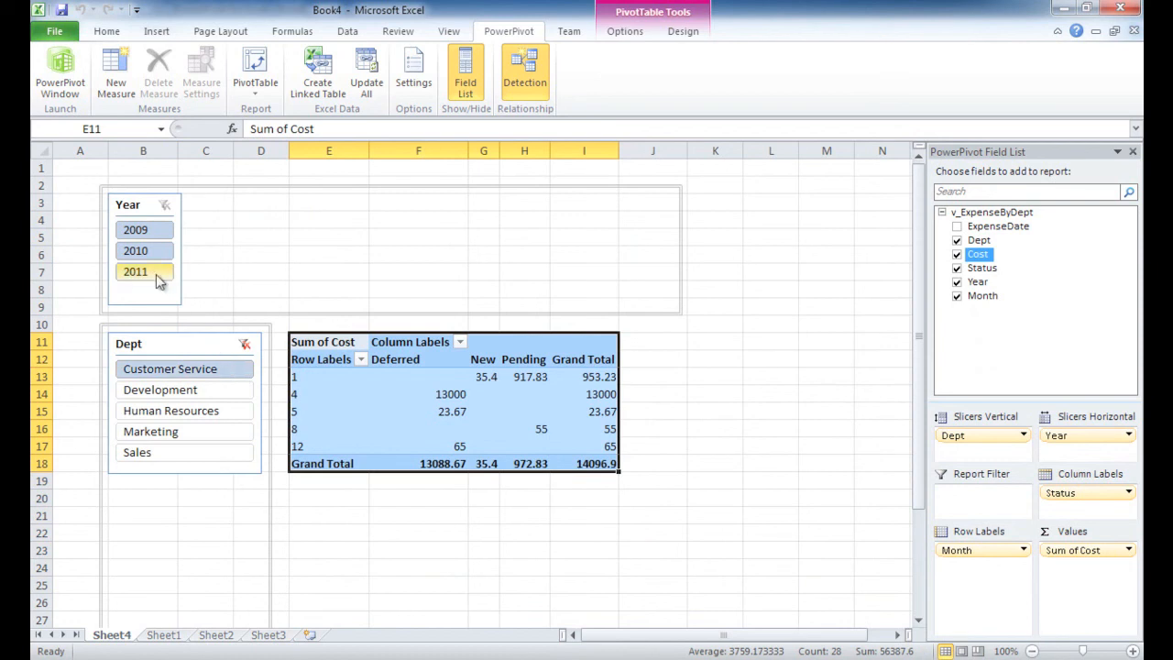
click(147, 230)
click(152, 251)
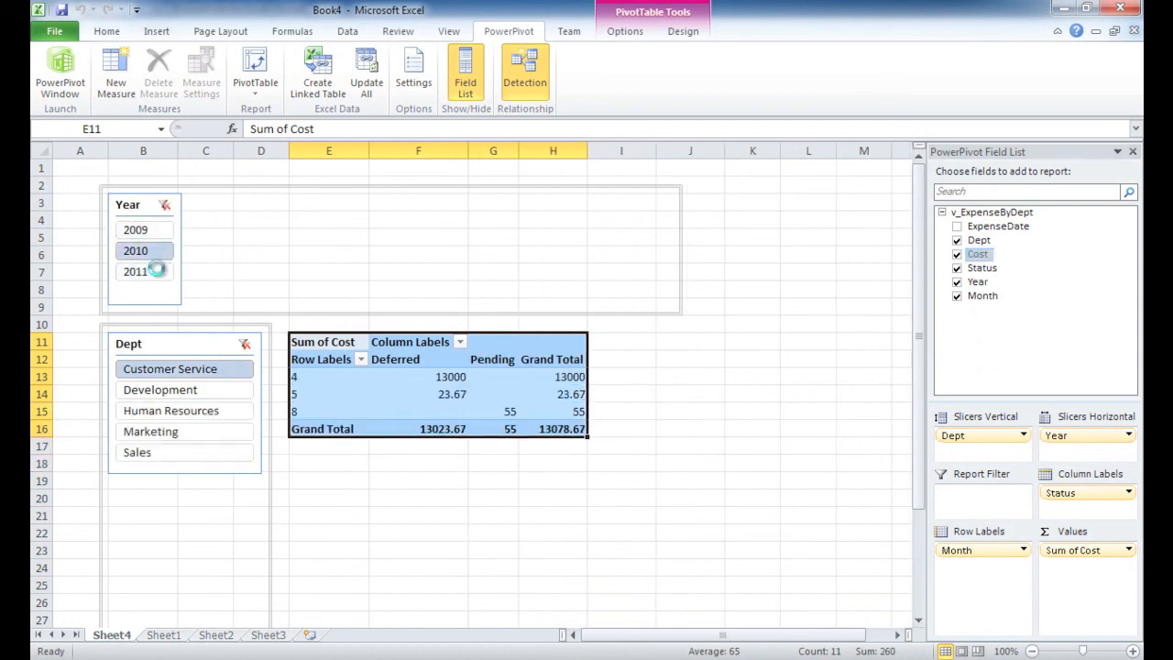
click(157, 274)
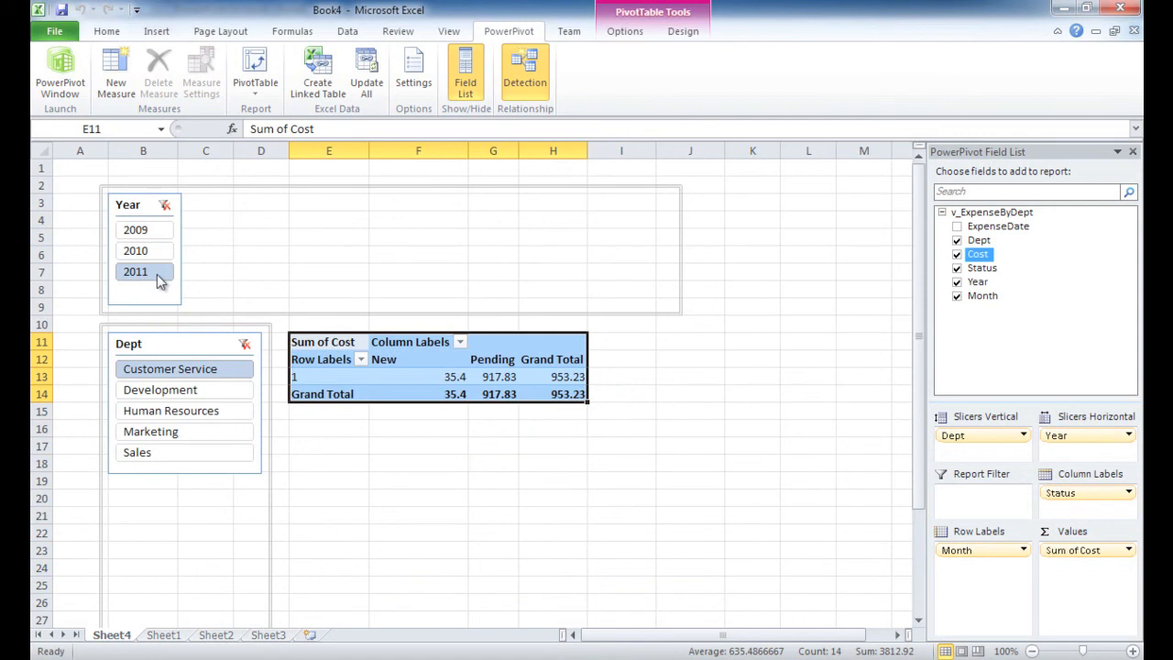
Slice the PivotTable to the Customer Service, Development and Human Resources departments together, for the year 2010
click(209, 392)
ctrl+click(204, 375)
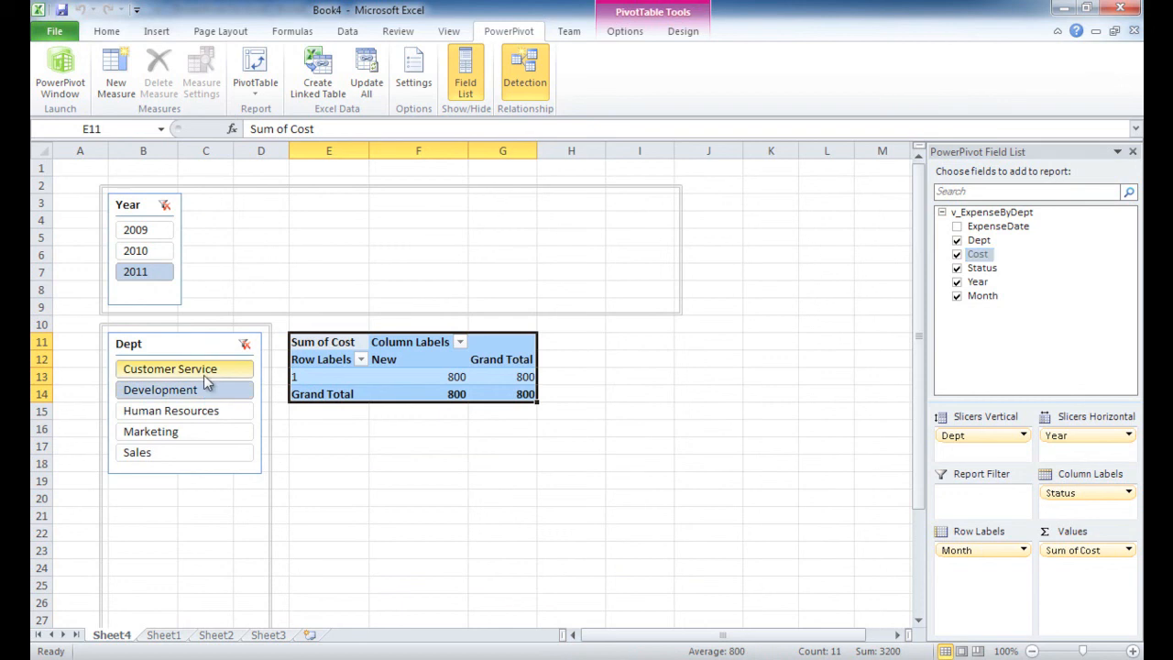
click(227, 410)
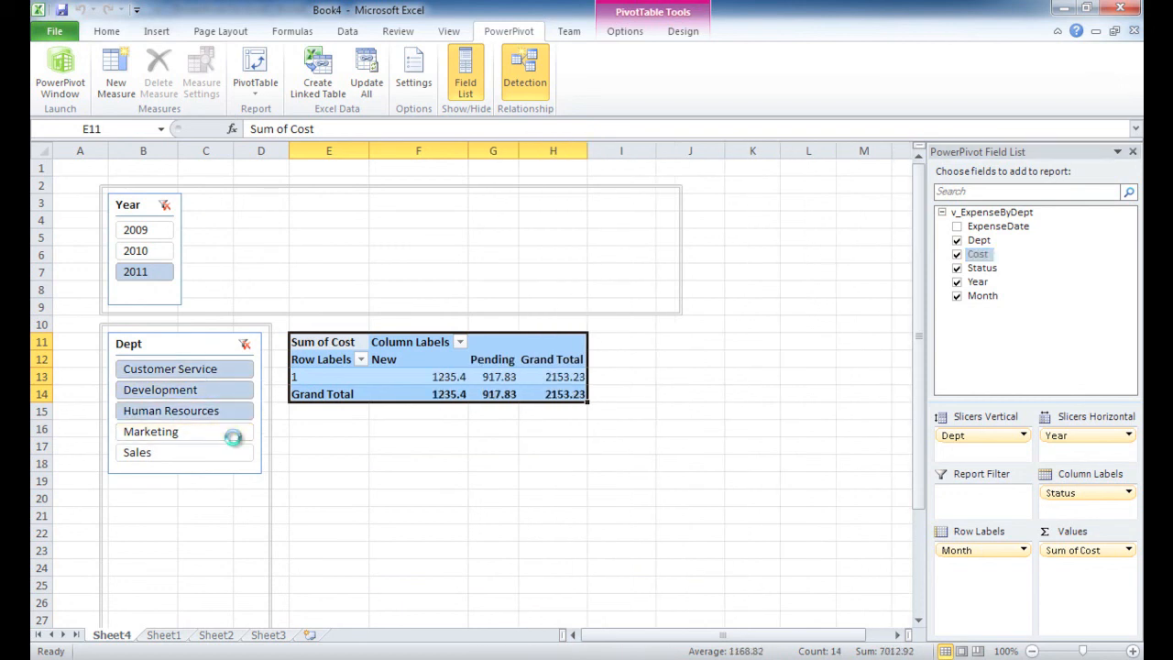
click(143, 250)
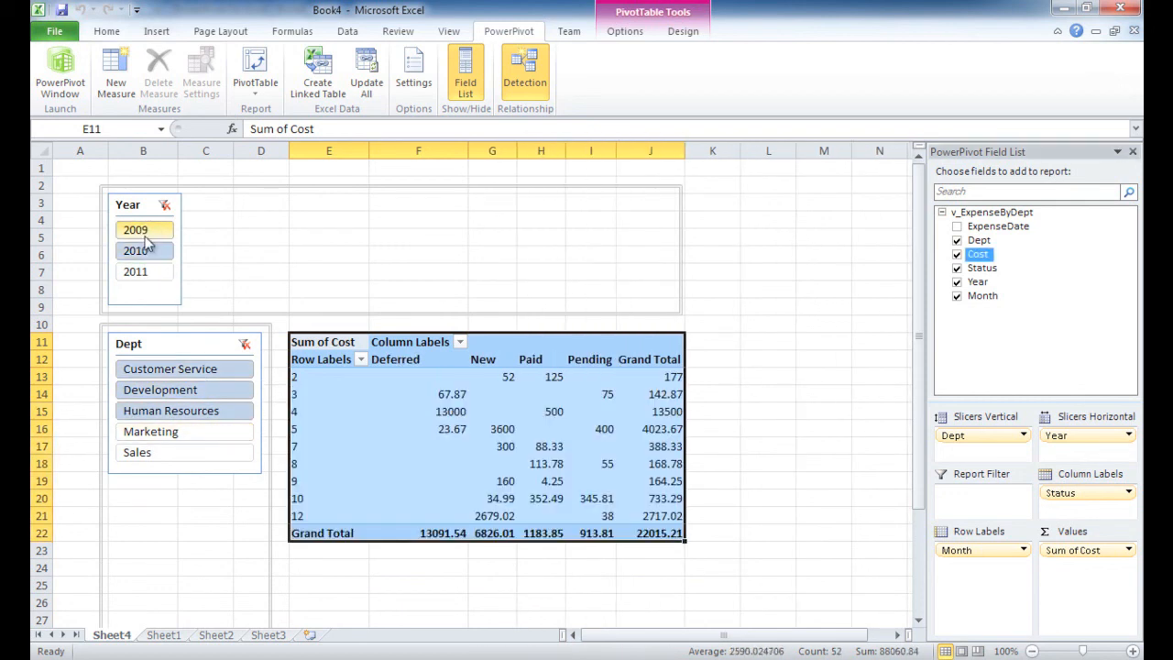